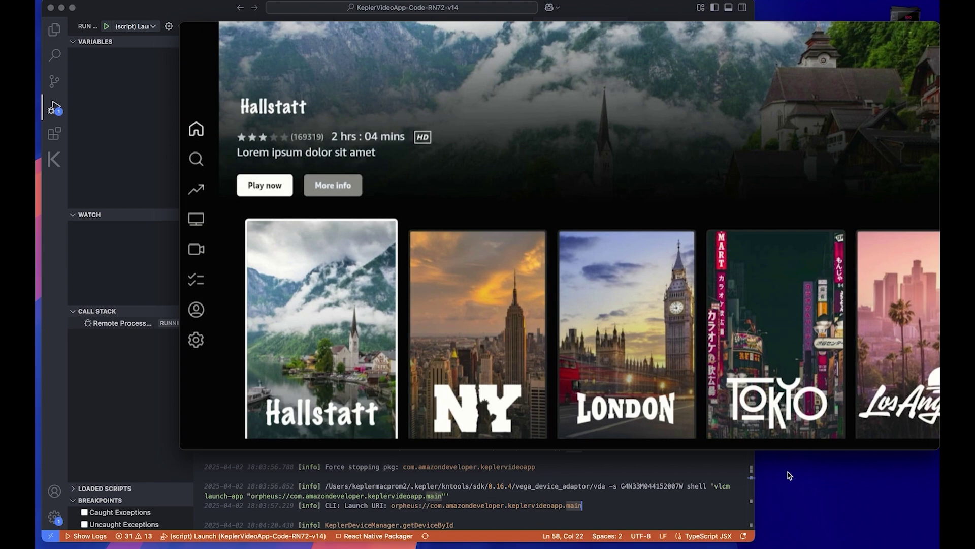
{"action": "key", "text": "Right"}
{"action": "key", "text": "Right"}
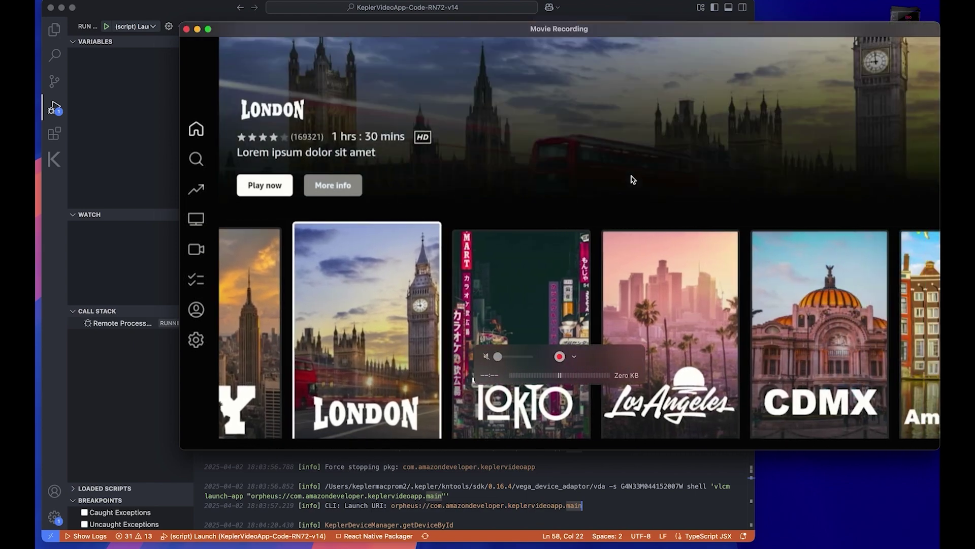
{"action": "key", "text": "Right"}
{"action": "key", "text": "Right"}
{"action": "key", "text": "Right"}
{"action": "key", "text": "Left"}
{"action": "key", "text": "Left"}
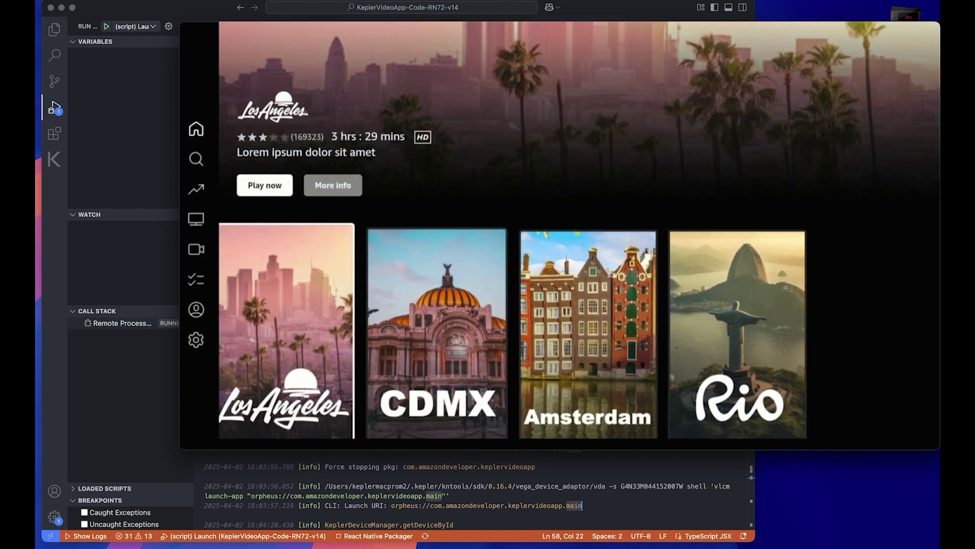
{"action": "key", "text": "Left"}
{"action": "key", "text": "Left"}
{"action": "key", "text": "Left"}
{"action": "key", "text": "Down"}
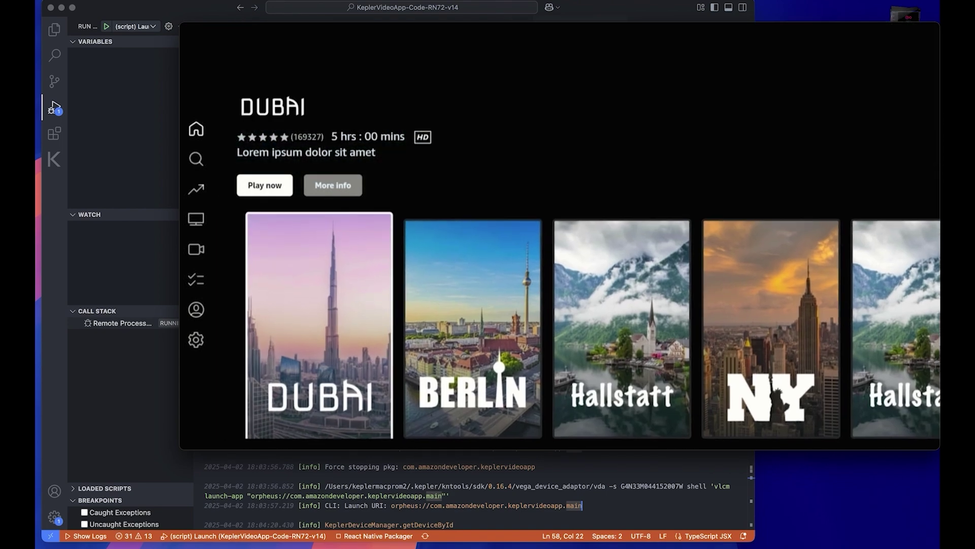
{"action": "key", "text": "Up"}
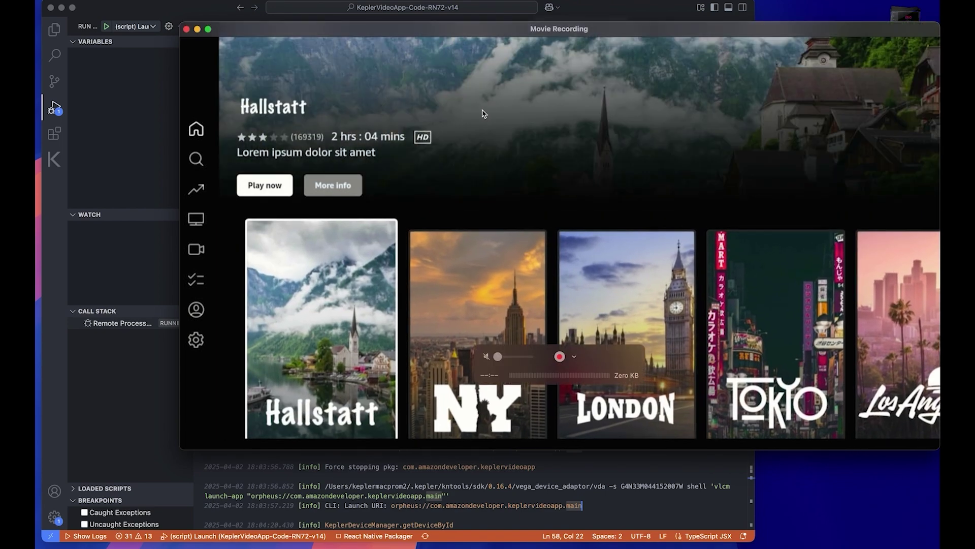
Step: Finish the Systrace import line at the top of MovieGrid.tsx
{"action": "left_click", "coordinate": [161, 241]}
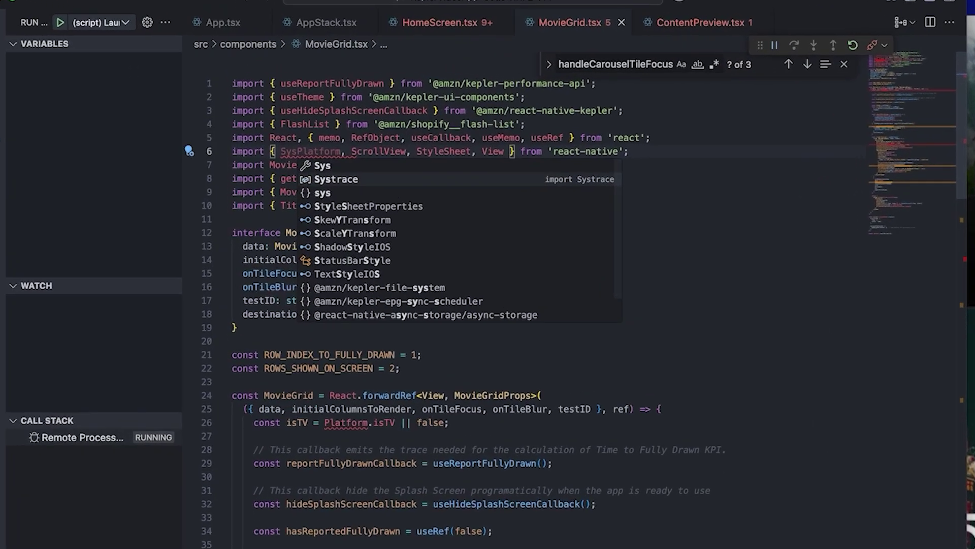
{"action": "type", "text": "trace,"}
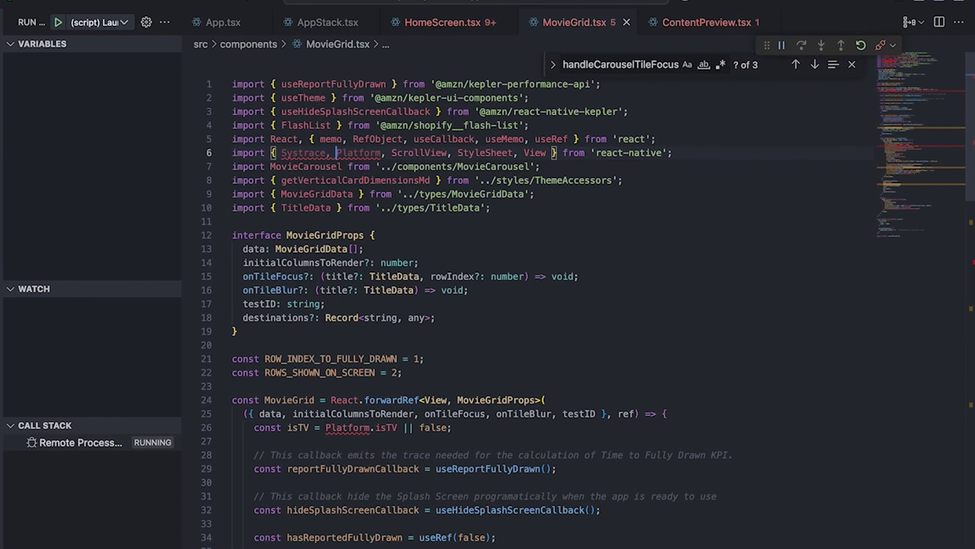
{"action": "left_click", "coordinate": [372, 235]}
{"action": "double_click", "coordinate": [305, 153]}
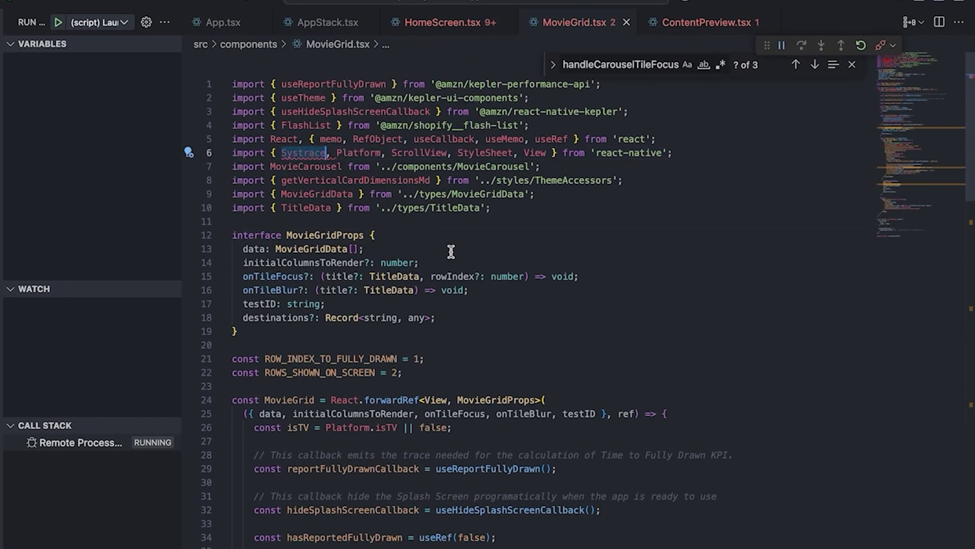
{"action": "scroll", "coordinate": [462, 279], "scroll_direction": "down", "scroll_amount": 5}
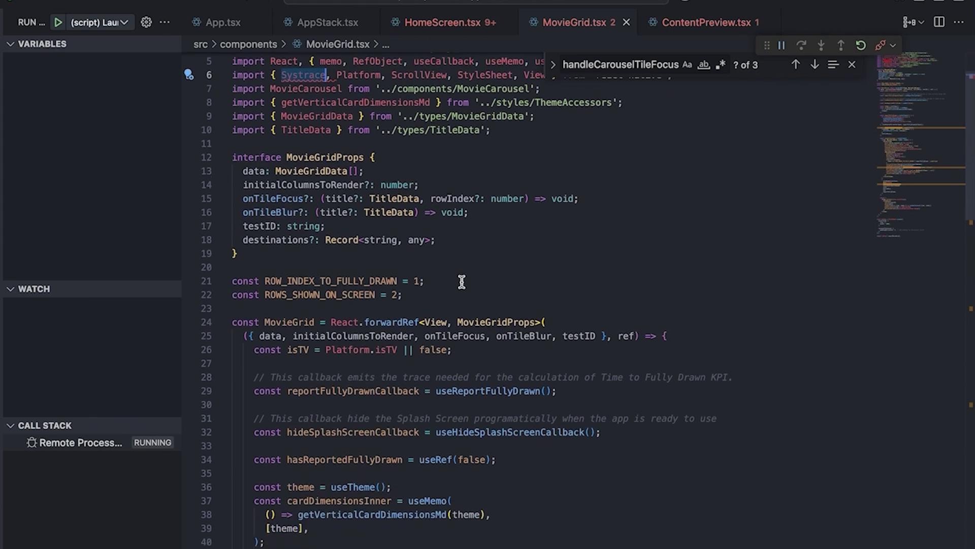
{"action": "scroll", "coordinate": [461, 280], "scroll_direction": "down", "scroll_amount": 5}
{"action": "scroll", "coordinate": [462, 279], "scroll_direction": "down", "scroll_amount": 3}
{"action": "scroll", "coordinate": [461, 281], "scroll_direction": "down", "scroll_amount": 4}
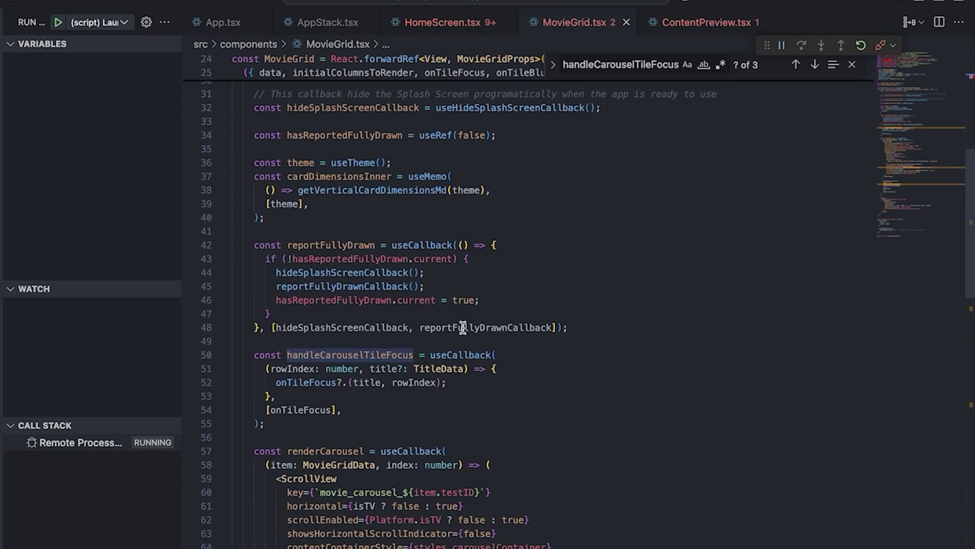
Step: Add a Systrace.beginEvent('KeplerVideoApp::FocusedElement::onFocus') call inside handleCarouselTileFocus
{"action": "left_click", "coordinate": [497, 368]}
{"action": "key", "text": "Return"}
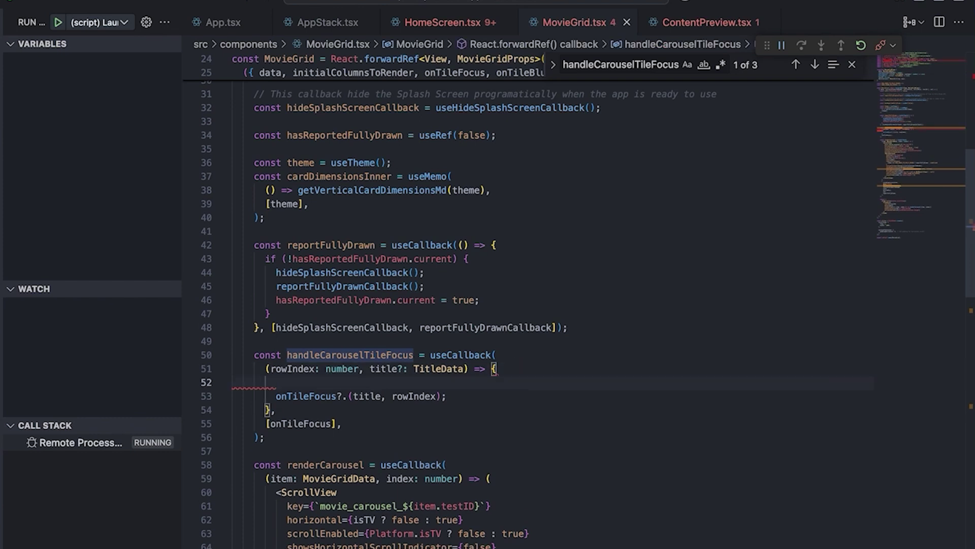
{"action": "type", "text": "Syst"}
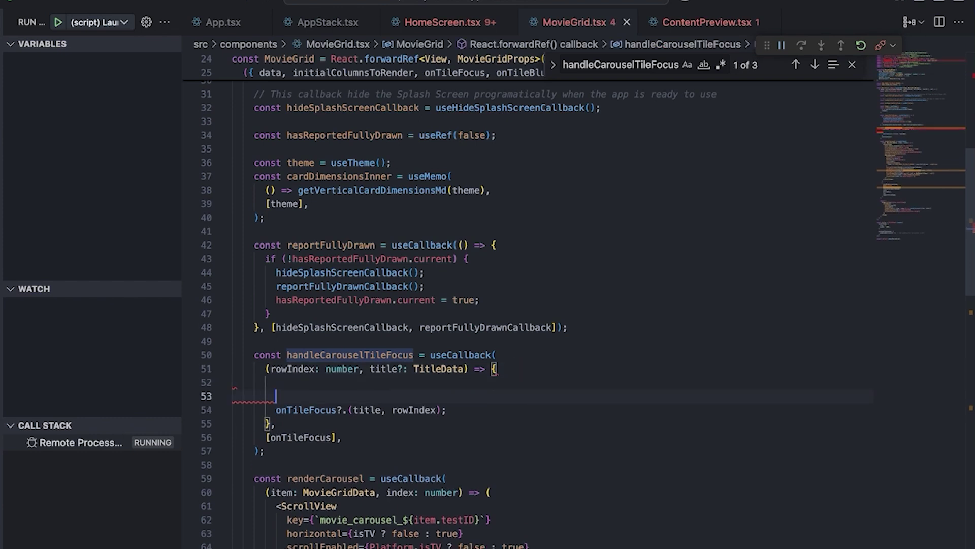
{"action": "type", "text": "race.begin"}
{"action": "key", "text": "Tab"}
{"action": "type", "text": "('"}
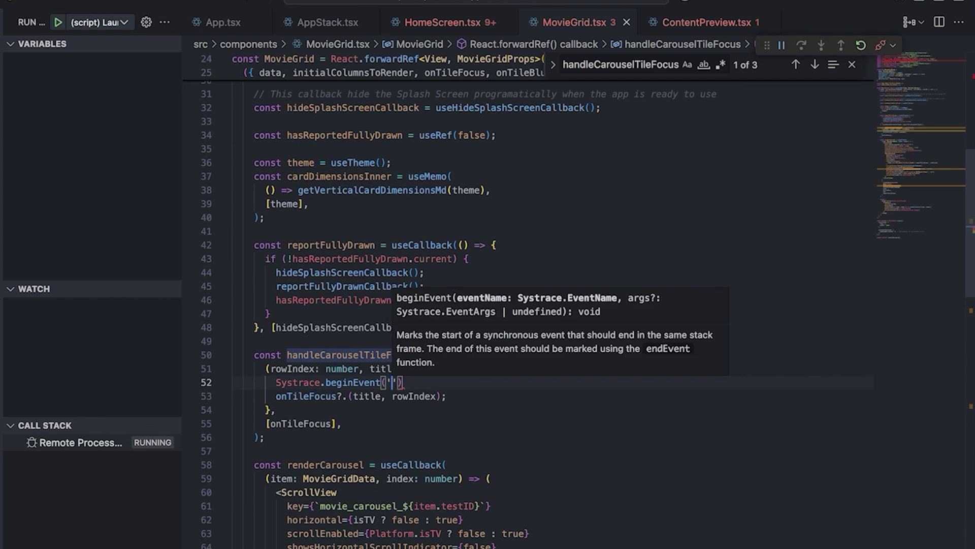
{"action": "type", "text": "KeplerV"}
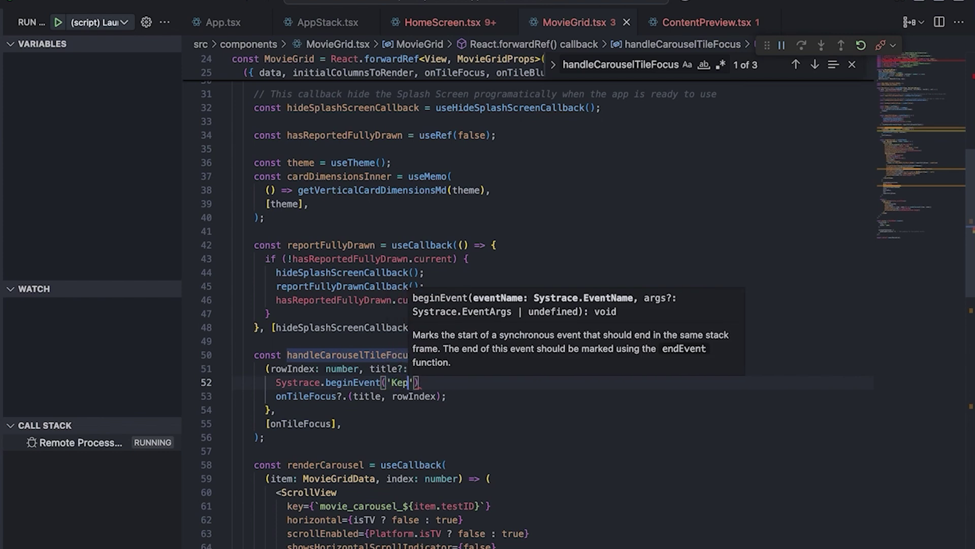
{"action": "type", "text": "ideoApp"}
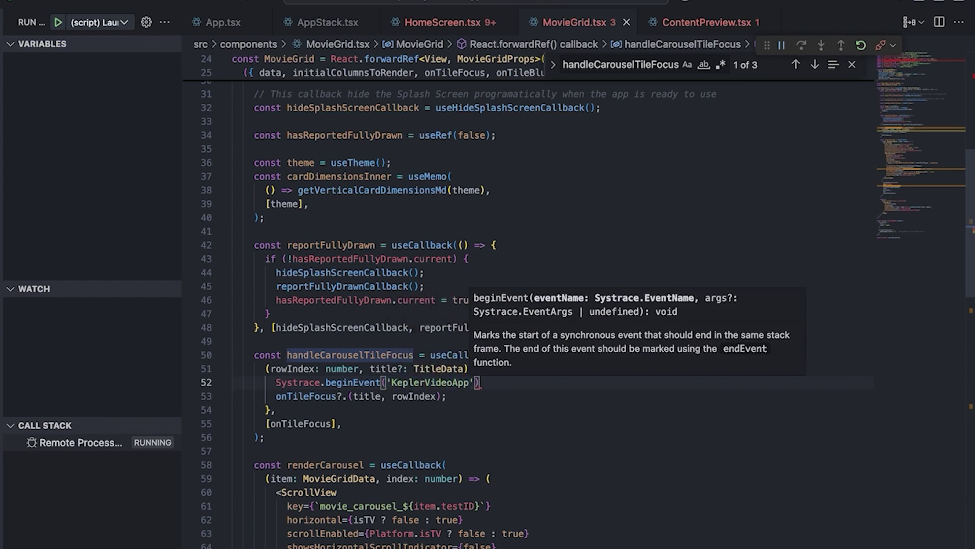
{"action": "type", "text": "LLFo"}
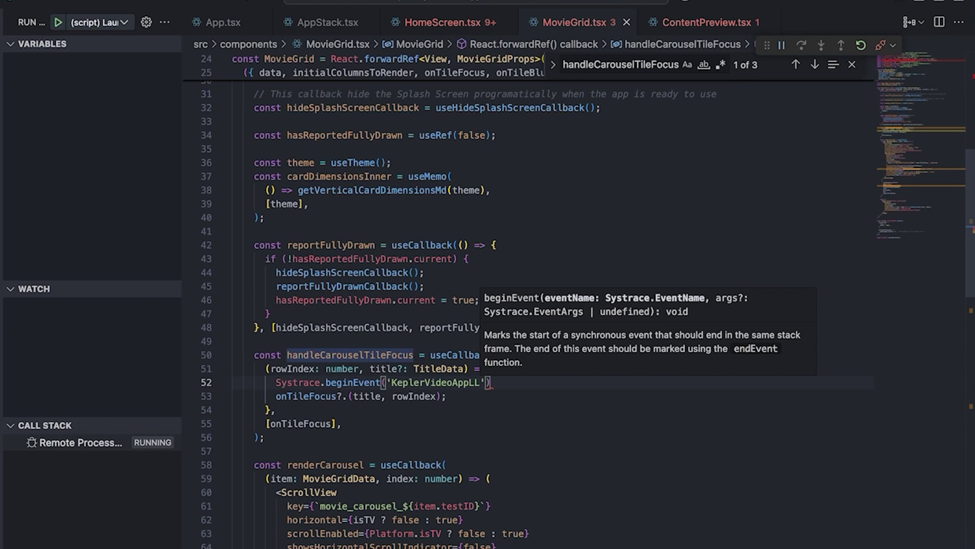
{"action": "type", "text": "cused"}
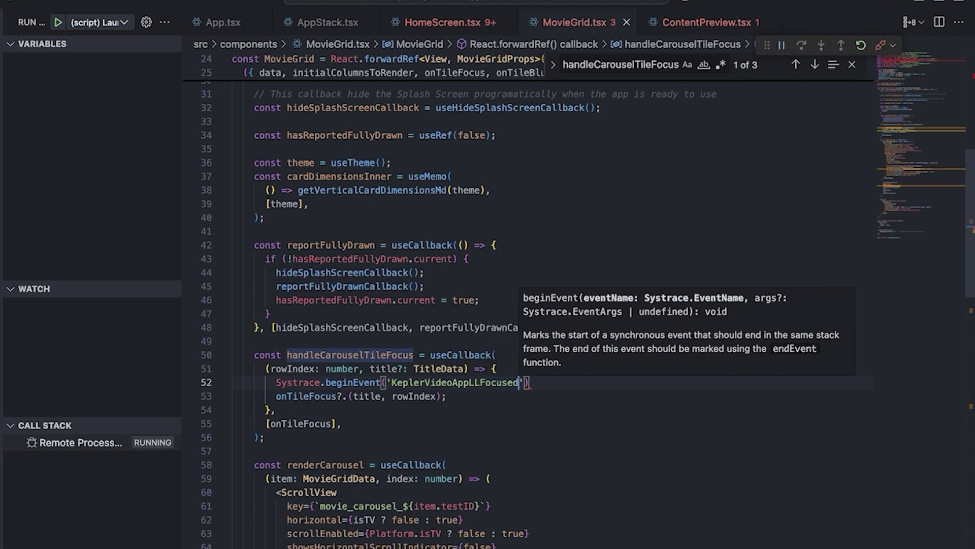
{"action": "key", "text": "BackSpace"}
{"action": "key", "text": "BackSpace"}
{"action": "key", "text": "BackSpace"}
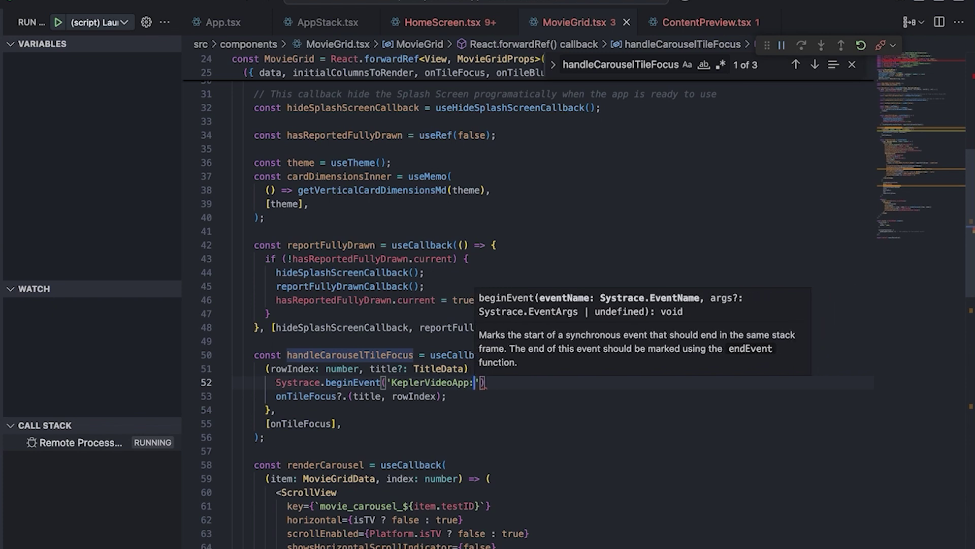
{"action": "type", "text": "::FocusedElement"}
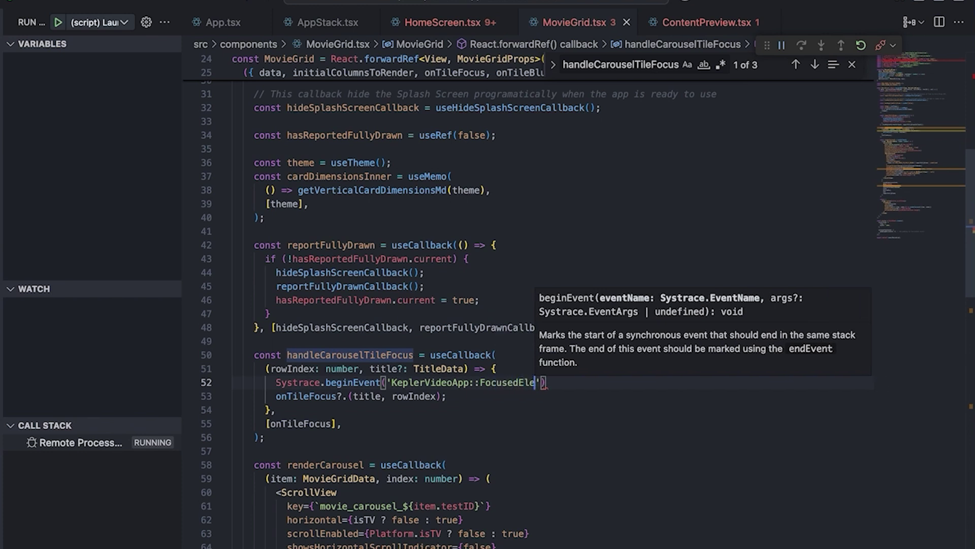
{"action": "type", "text": "::onFocus"}
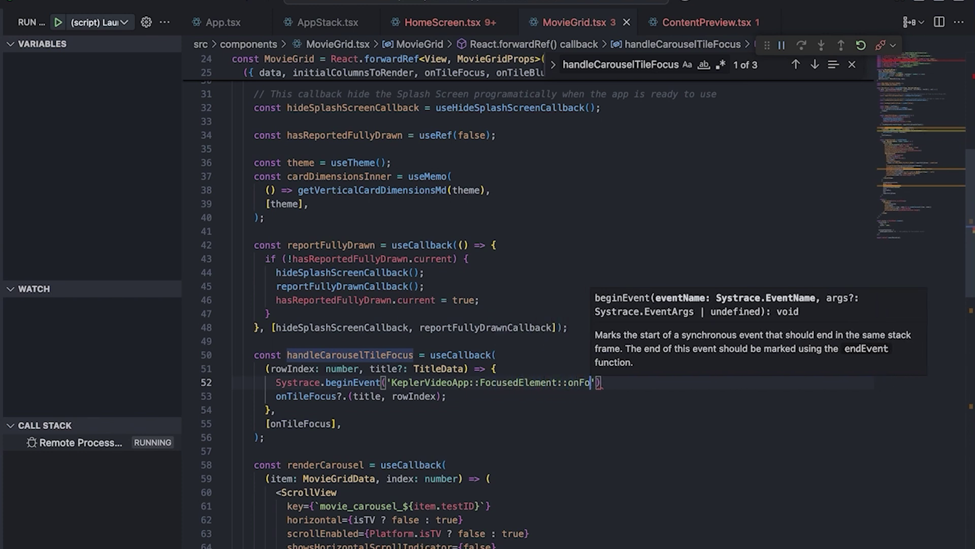
{"action": "key", "text": "Right"}
{"action": "key", "text": "Escape"}
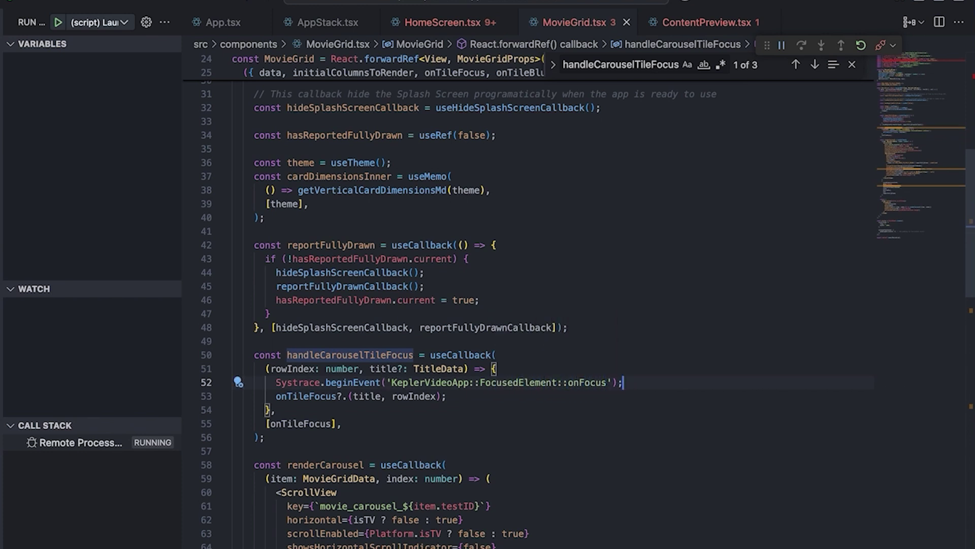
{"action": "type", "text": ";"}
Step: Start a new line below onTileFocus?.(title, rowIndex) for the closing Systrace call
{"action": "key", "text": "Down"}
{"action": "key", "text": "End"}
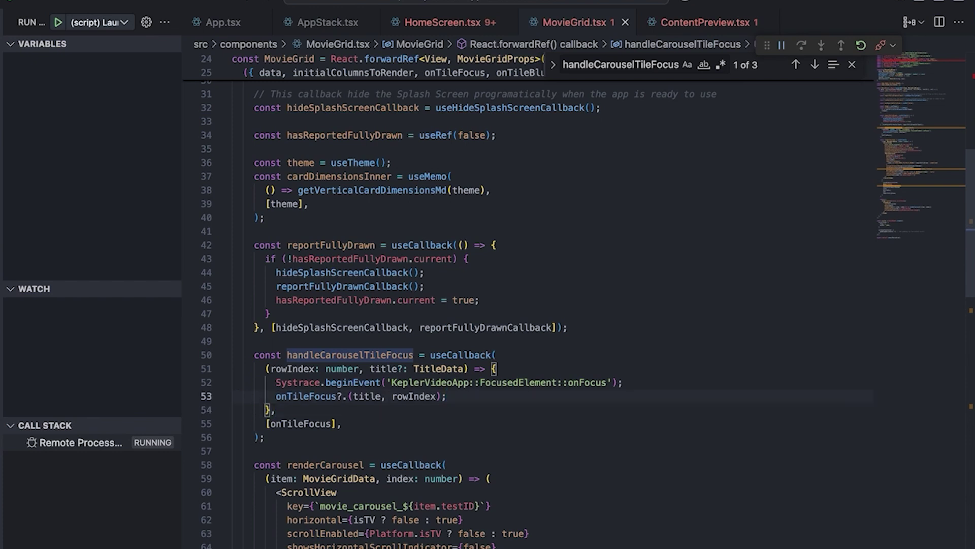
{"action": "key", "text": "Return"}
{"action": "type", "text": "Syst"}
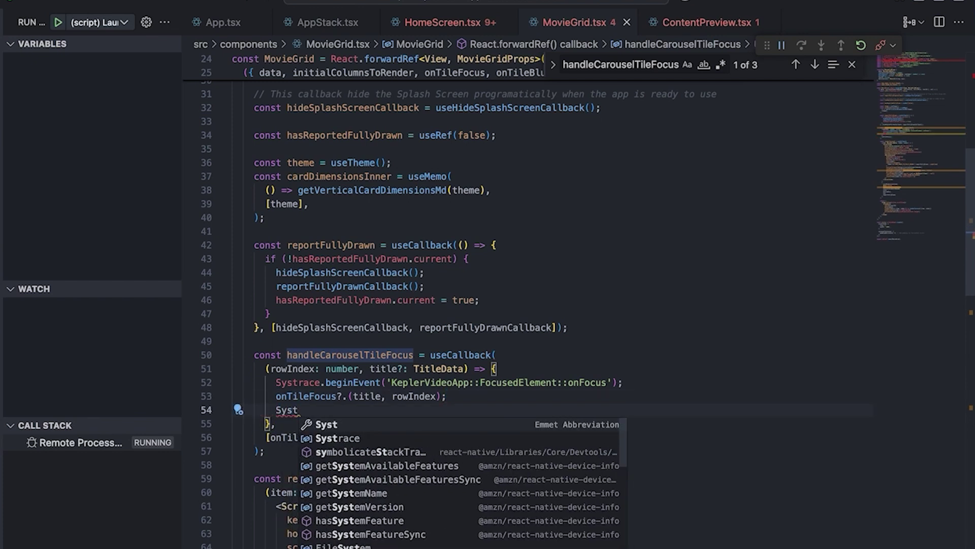
{"action": "type", "text": "erace.end"}
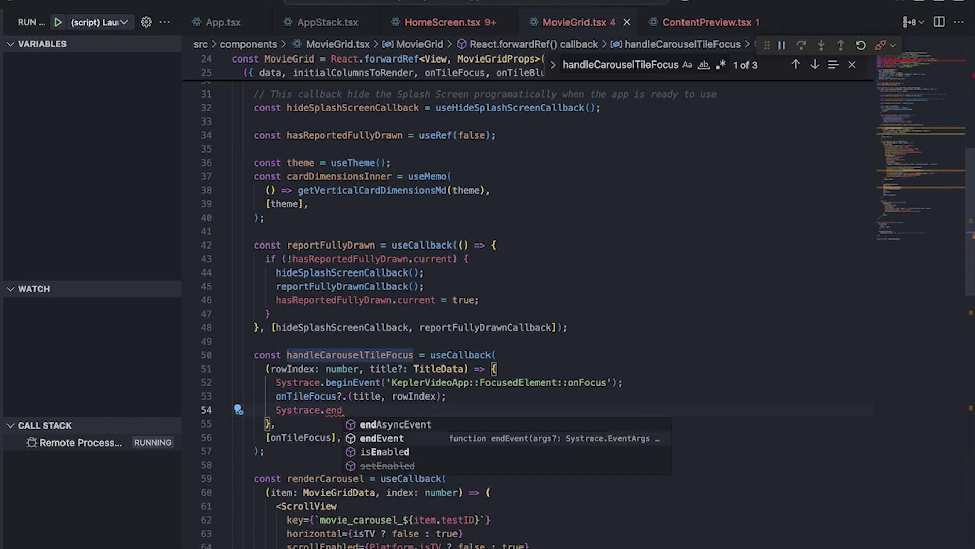
{"action": "type", "text": "Event()"}
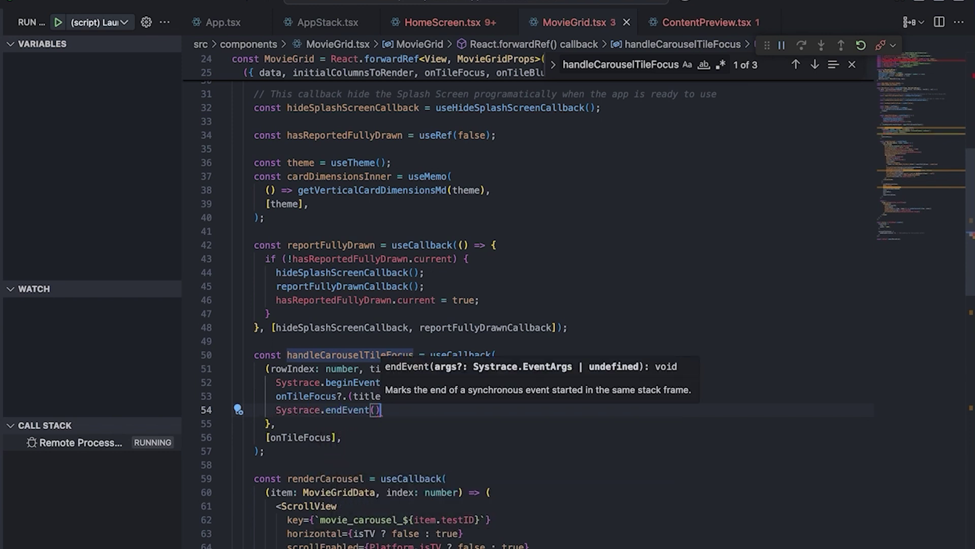
{"action": "type", "text": ";"}
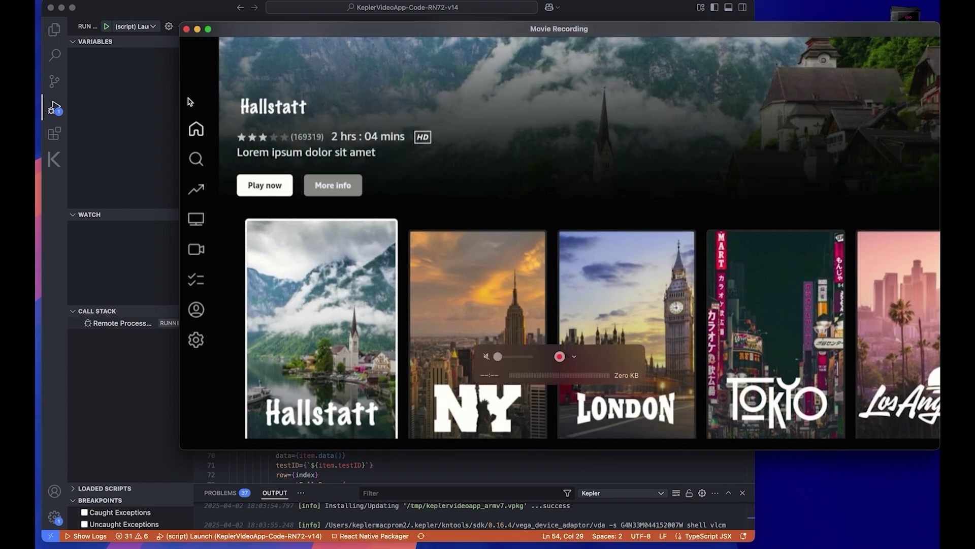
Step: Launch Kepler: Start Activity Monitor and start a recording named systrace-capture
{"action": "key", "text": "super+shift+p"}
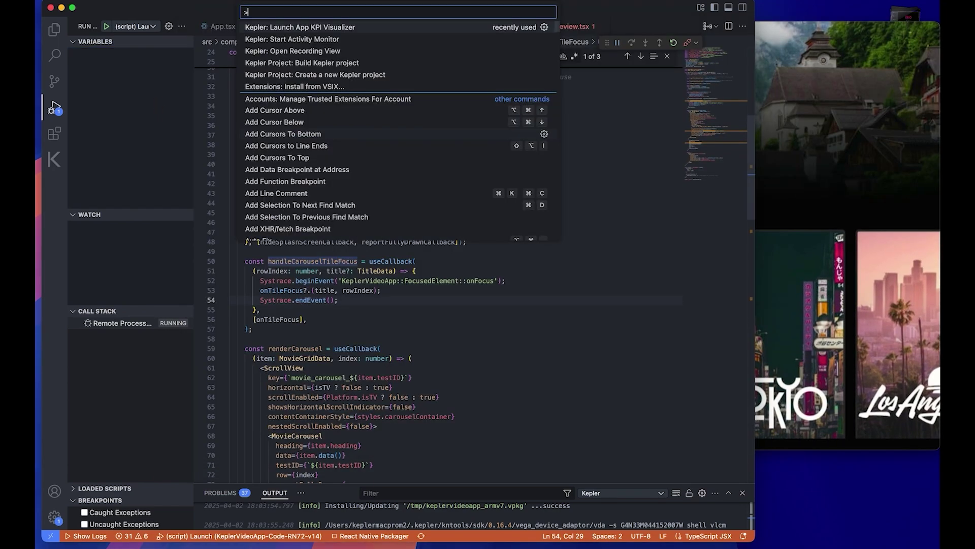
{"action": "key", "text": "Down"}
{"action": "key", "text": "Return"}
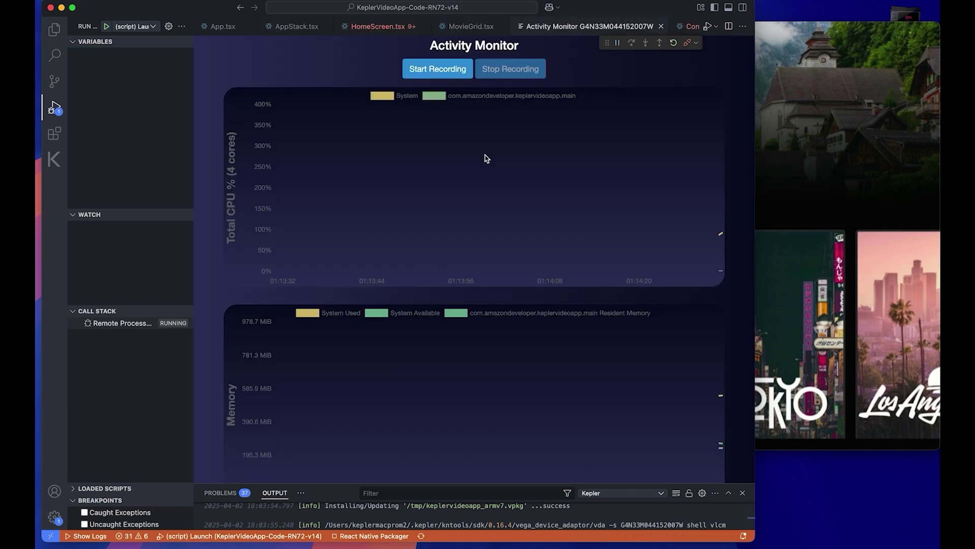
{"action": "left_click", "coordinate": [438, 69]}
{"action": "type", "text": "systrace-"}
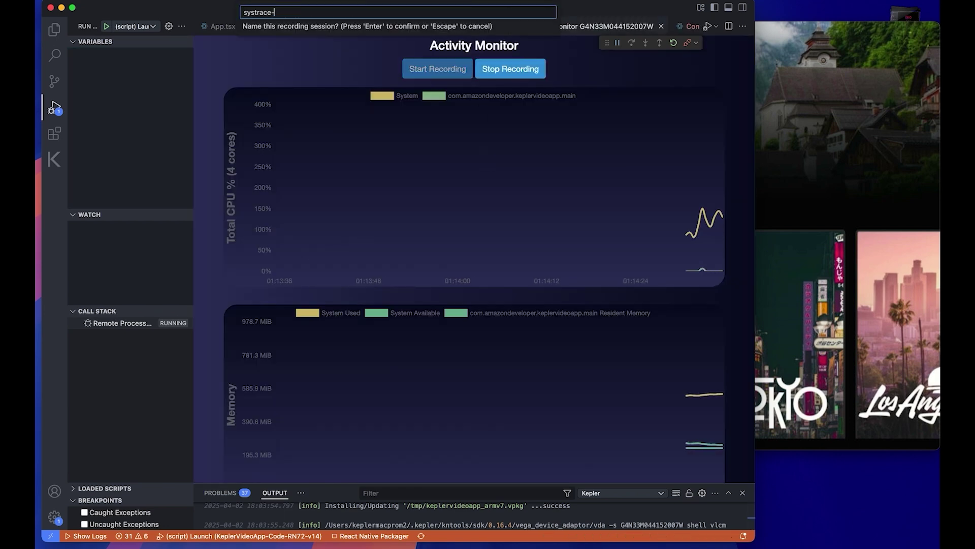
{"action": "type", "text": "capture"}
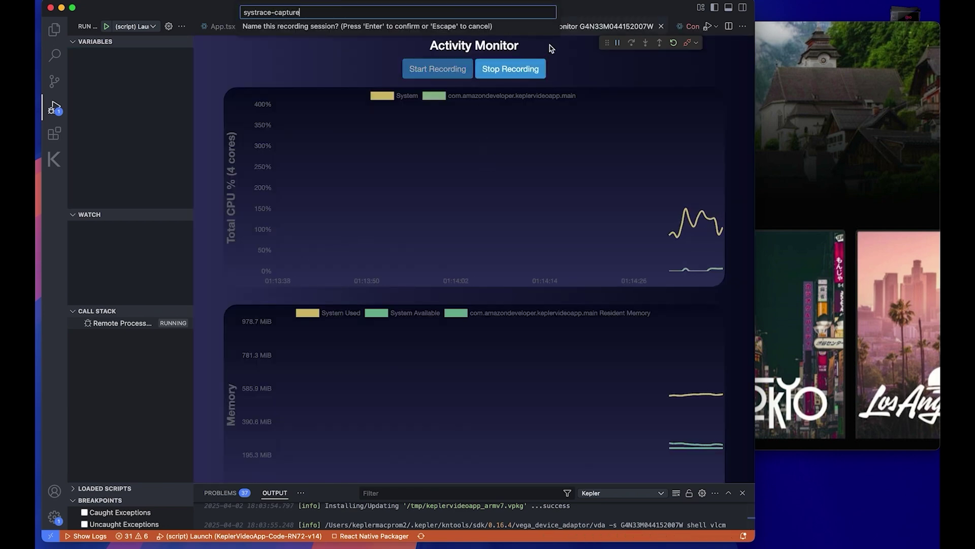
{"action": "key", "text": "Return"}
Step: Move the app carousel right twice and left once, then stop the recording
{"action": "left_click", "coordinate": [781, 45]}
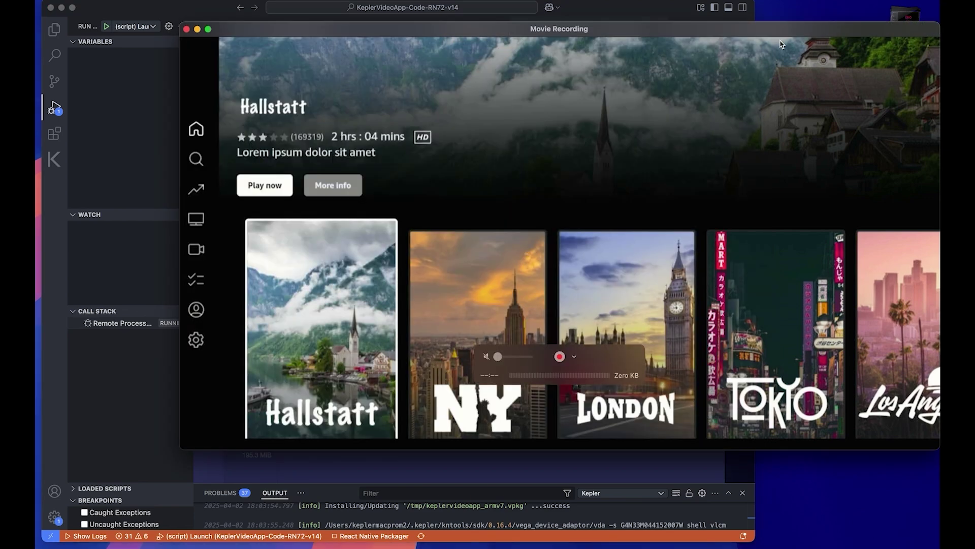
{"action": "key", "text": "Right"}
{"action": "key", "text": "Right"}
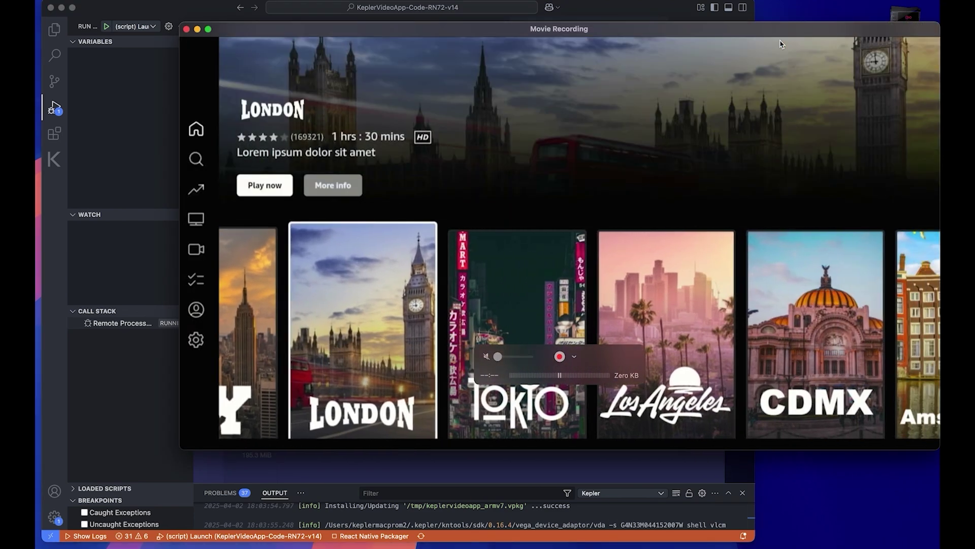
{"action": "key", "text": "Right"}
{"action": "key", "text": "Left"}
{"action": "key", "text": "Left"}
{"action": "key", "text": "Left"}
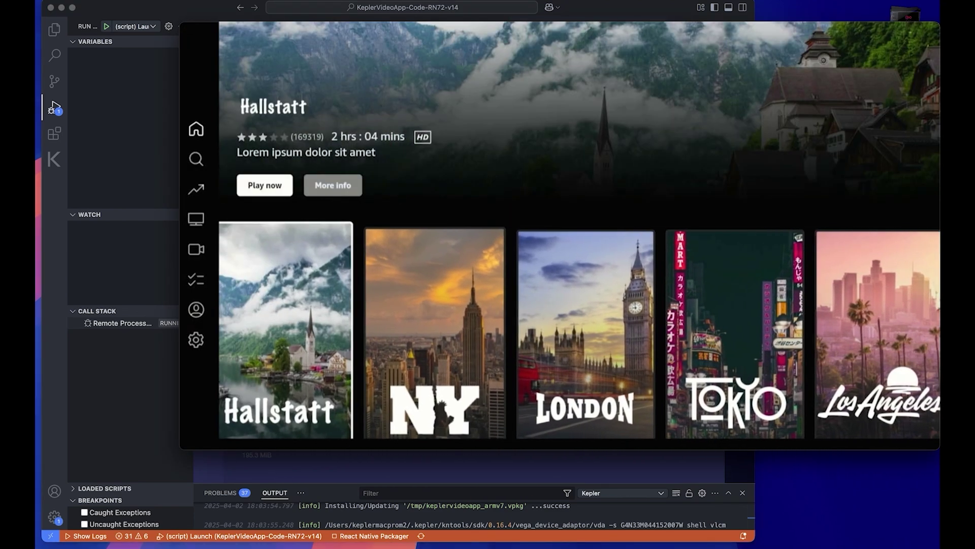
{"action": "left_click", "coordinate": [183, 99]}
{"action": "left_click", "coordinate": [510, 69]}
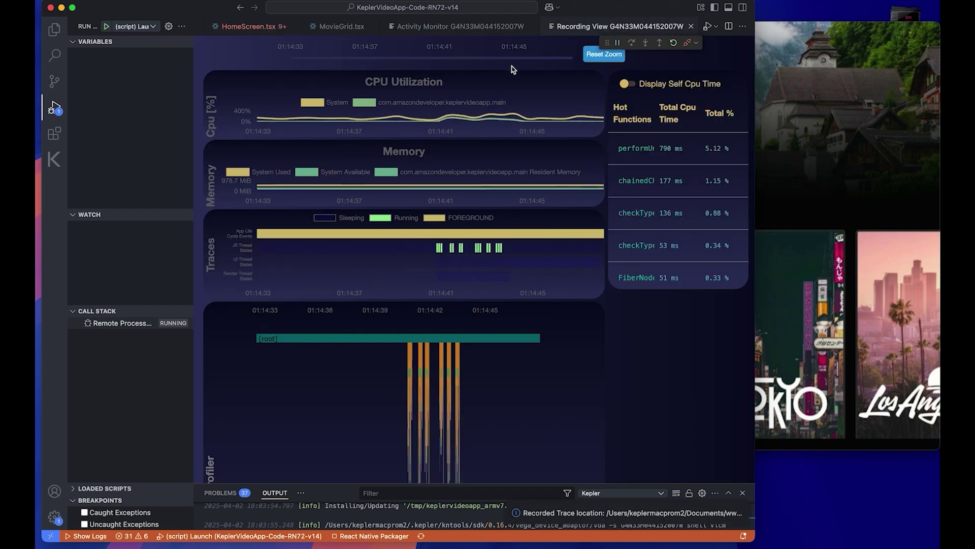
Step: Browse to generated/2025-04-02_18-14-45 in Finder and open a new Chrome window
{"action": "mouse_move", "coordinate": [130, 358]}
{"action": "left_click", "coordinate": [96, 537]}
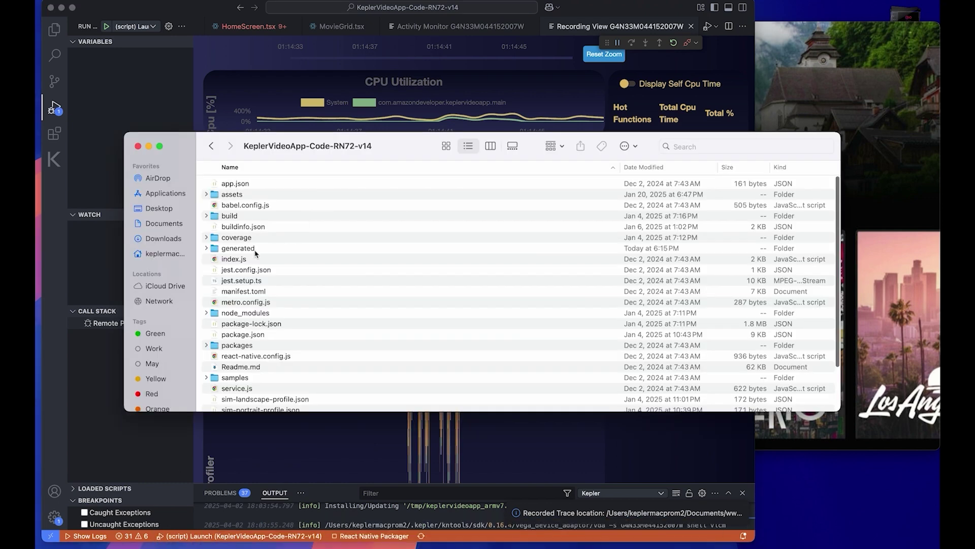
{"action": "double_click", "coordinate": [237, 248]}
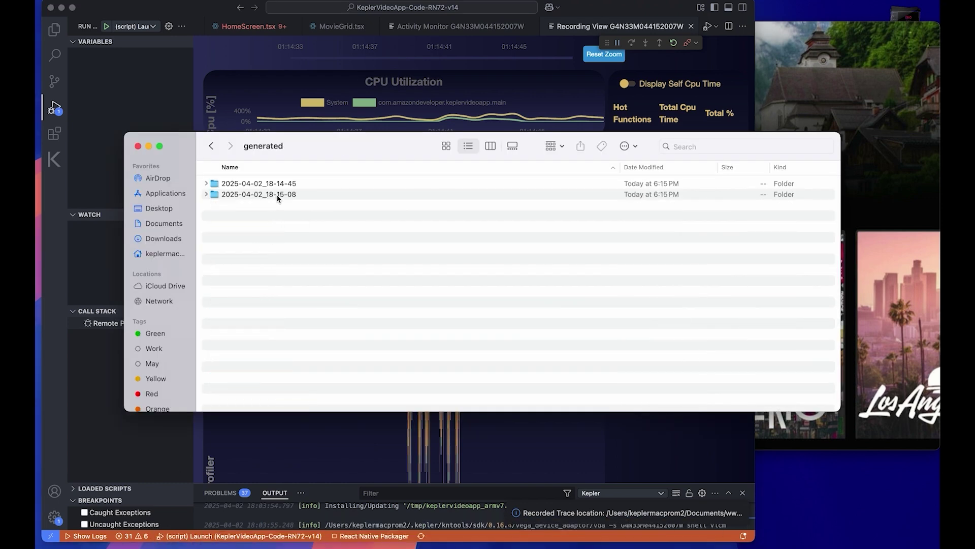
{"action": "double_click", "coordinate": [260, 183]}
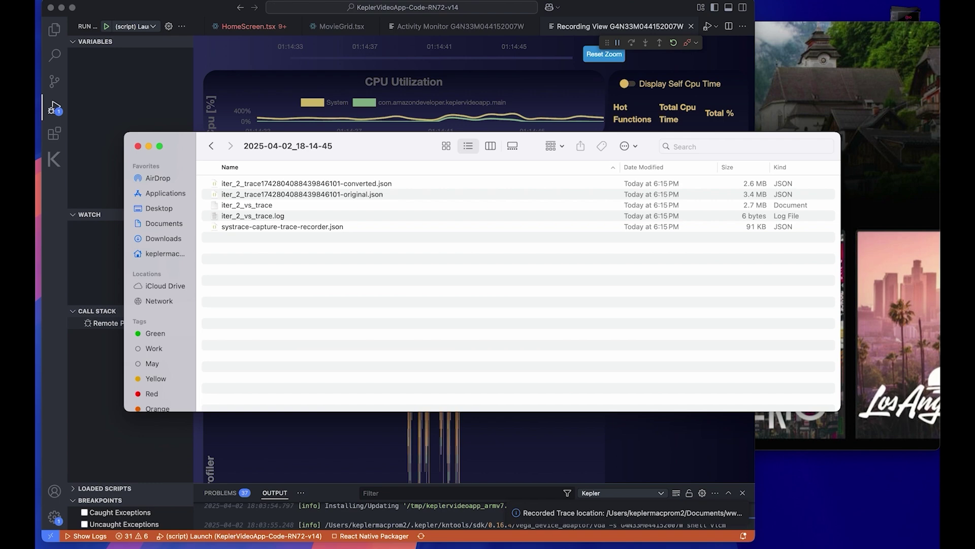
{"action": "right_click", "coordinate": [347, 533]}
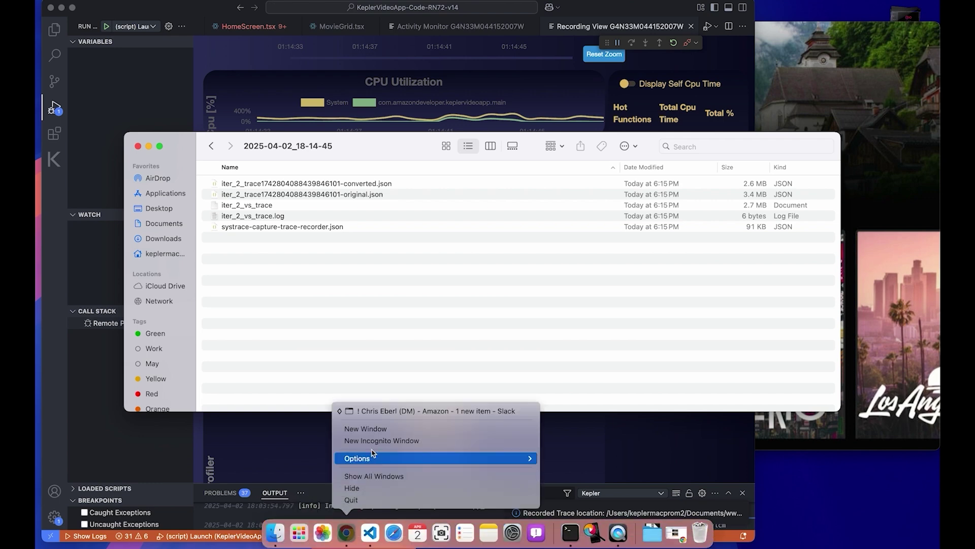
{"action": "left_click", "coordinate": [366, 428]}
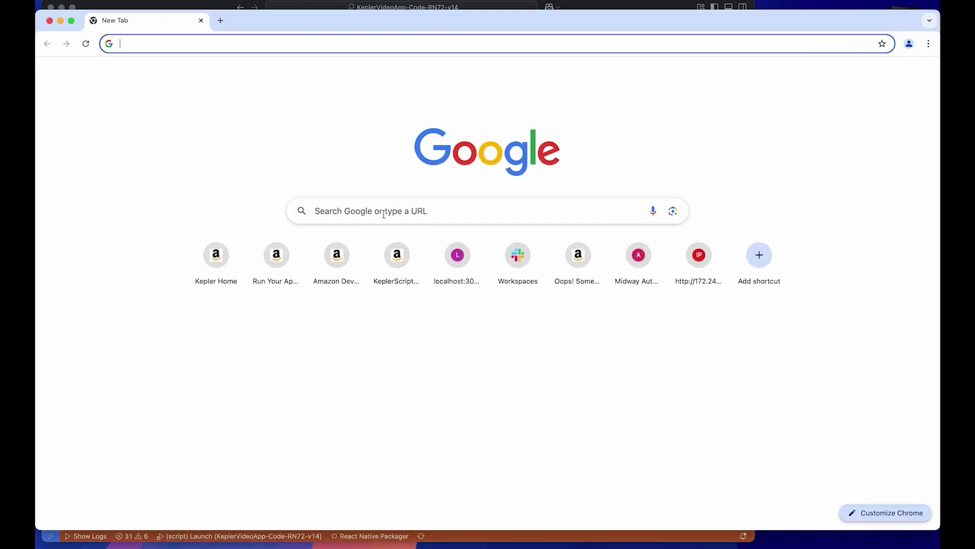
{"action": "type", "text": "perfetto.dev"}
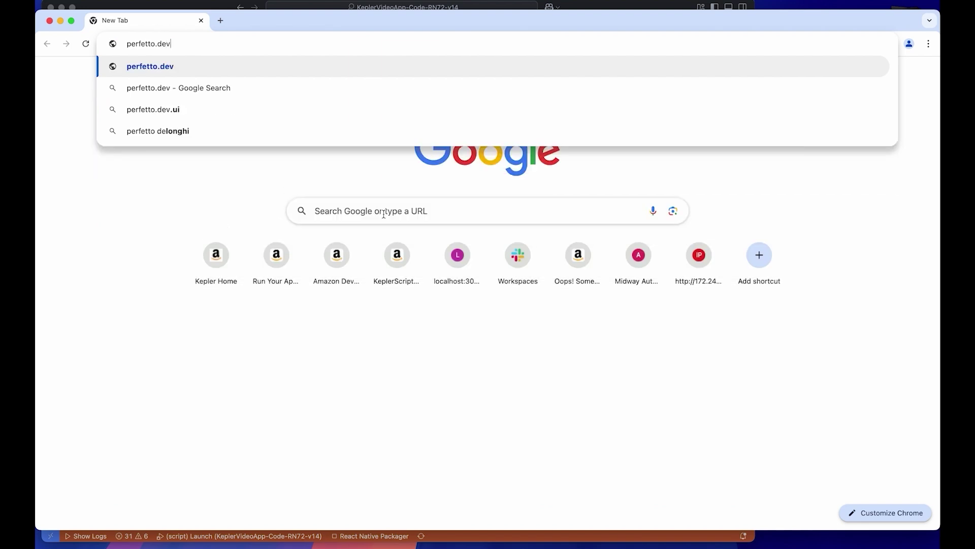
Step: Load perfetto.dev, open the Trace Viewer, and choose the iter_2_vs_trace file
{"action": "key", "text": "Return"}
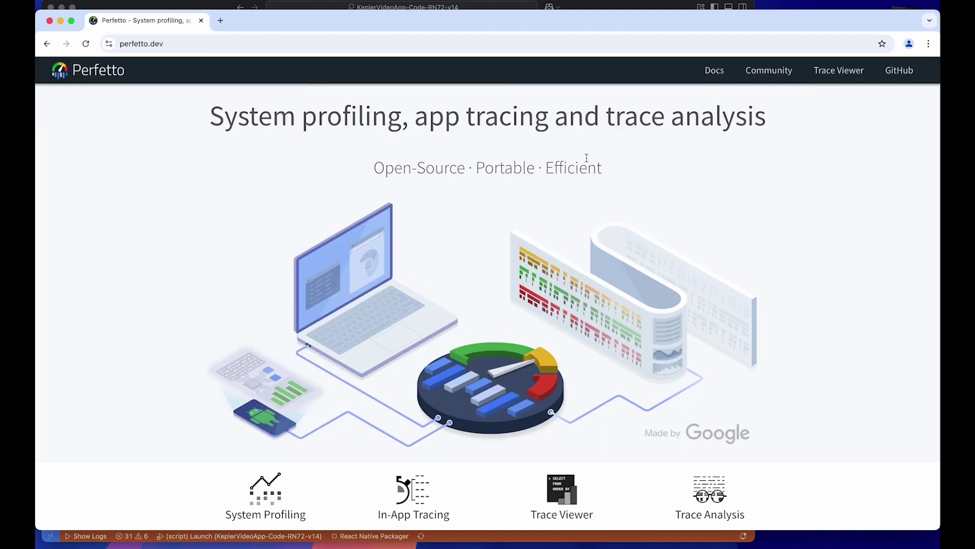
{"action": "left_click", "coordinate": [838, 70]}
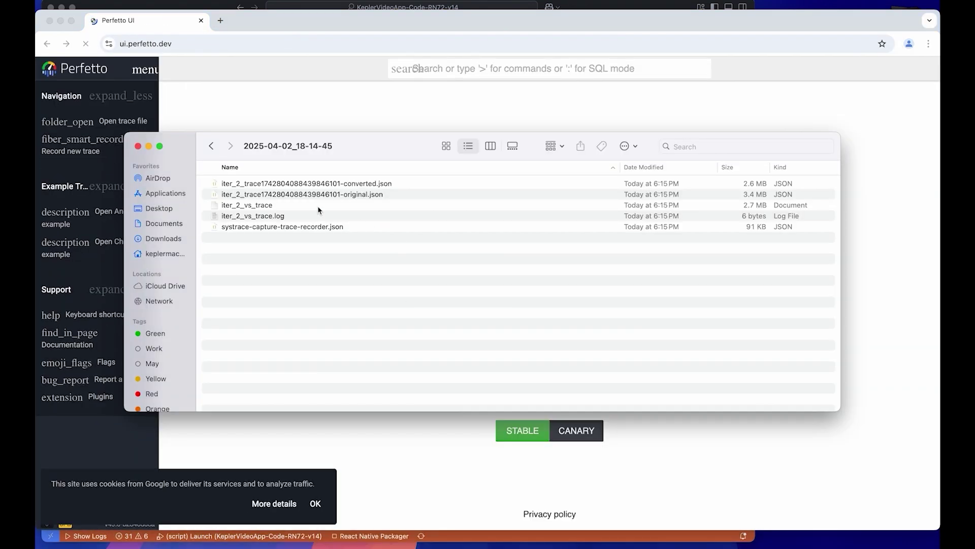
{"action": "left_click", "coordinate": [260, 206]}
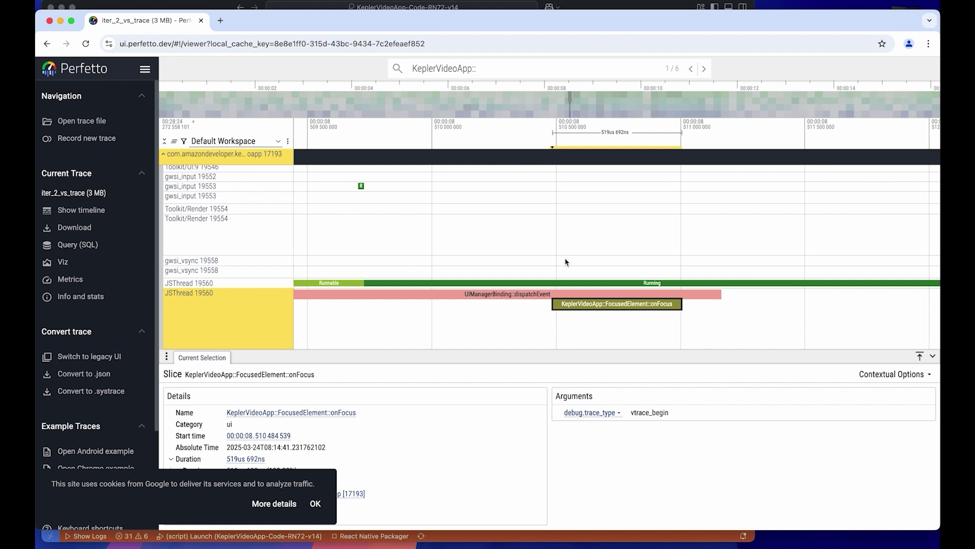
{"action": "type", "text": "FocusedElement"}
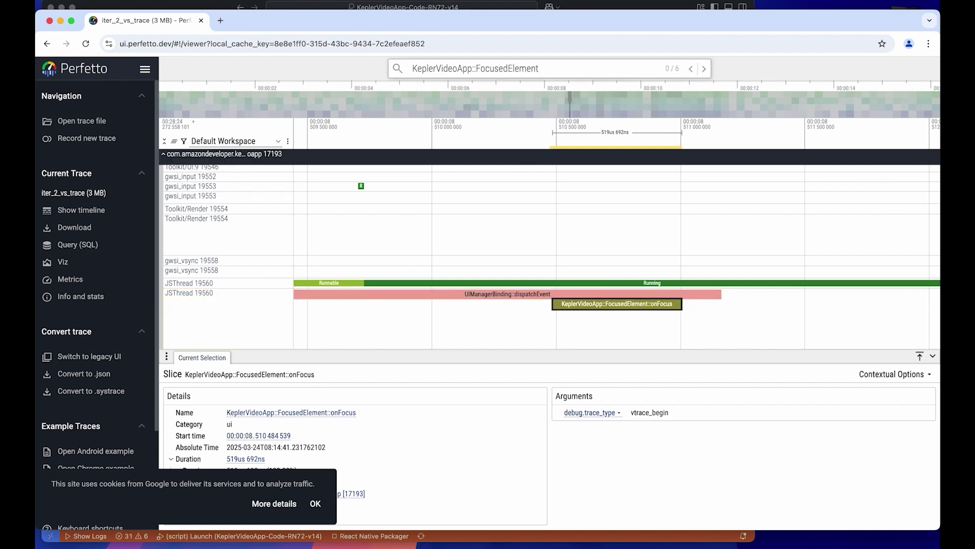
{"action": "type", "text": "::on"}
Step: Search for KeplerVideoApp::FocusedElement::onFocus and jump to its first match
{"action": "key", "text": "BackSpace"}
{"action": "key", "text": "BackSpace"}
{"action": "type", "text": ":onFocus"}
{"action": "key", "text": "Return"}
{"action": "scroll", "coordinate": [534, 189], "scroll_direction": "up", "scroll_amount": 5}
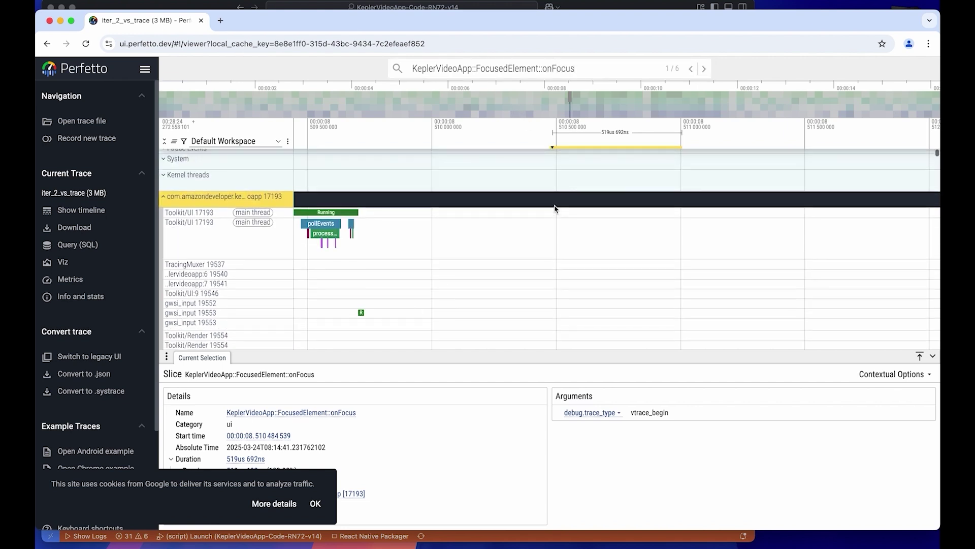
{"action": "scroll", "coordinate": [254, 240], "scroll_direction": "down", "scroll_amount": 5}
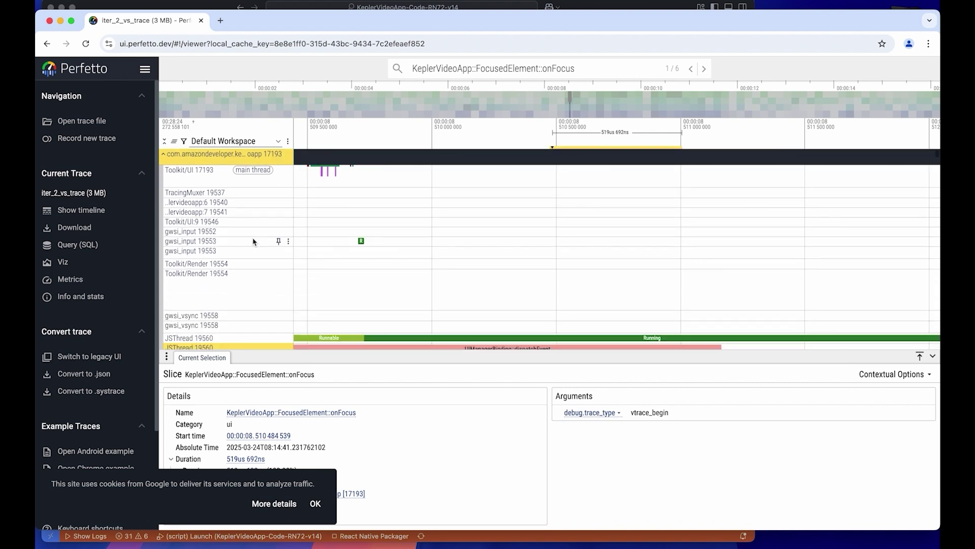
{"action": "scroll", "coordinate": [254, 241], "scroll_direction": "down", "scroll_amount": 5}
{"action": "scroll", "coordinate": [255, 241], "scroll_direction": "down", "scroll_amount": 3}
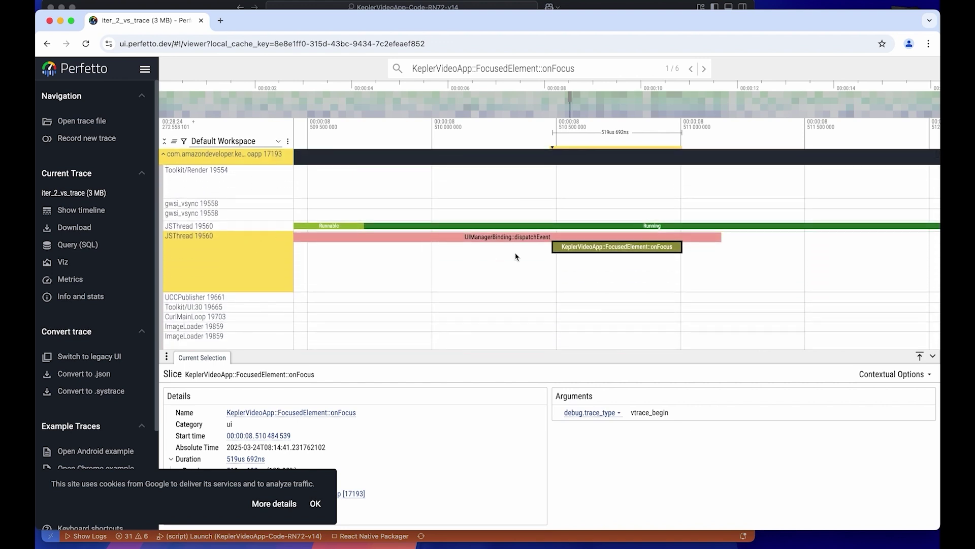
{"action": "mouse_move", "coordinate": [602, 247]}
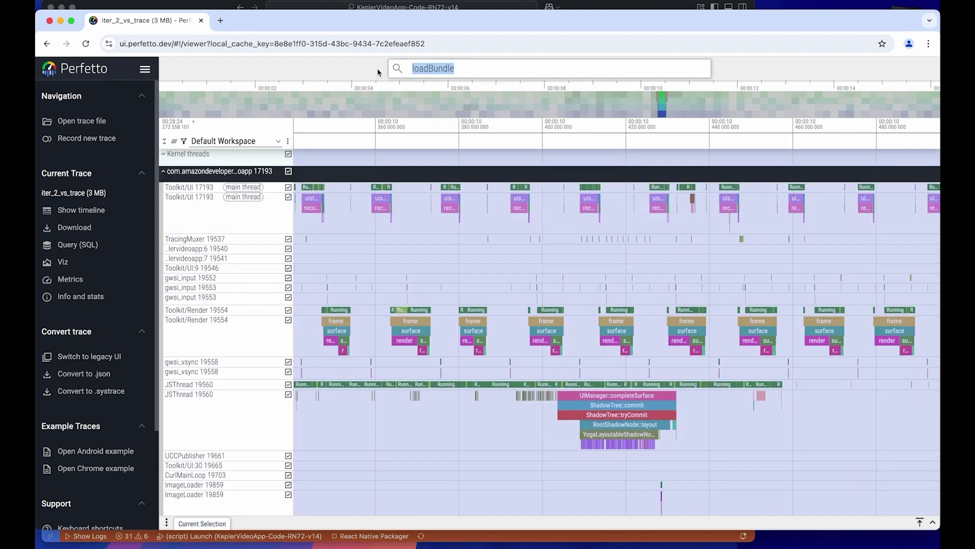
{"action": "type", "text": "performMounting"}
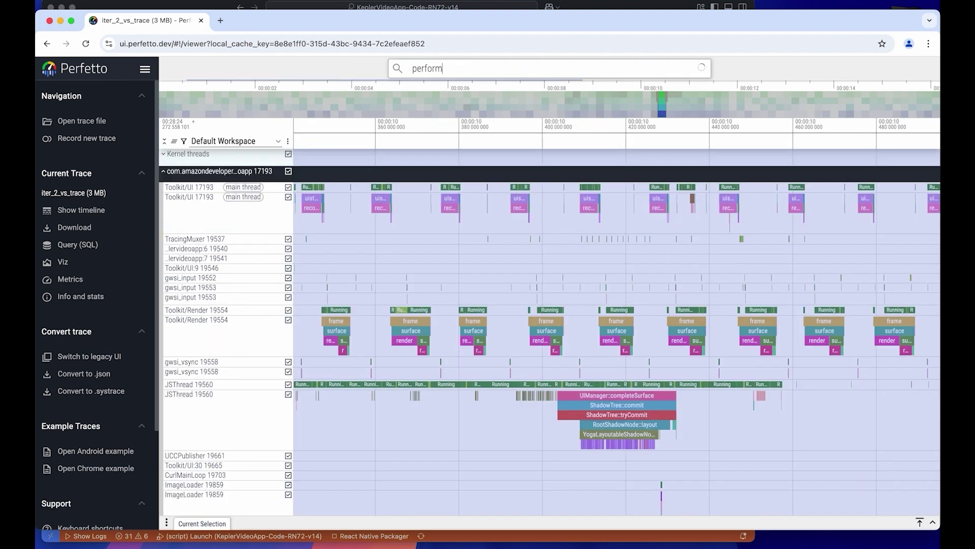
{"action": "type", "text": "Instructio"}
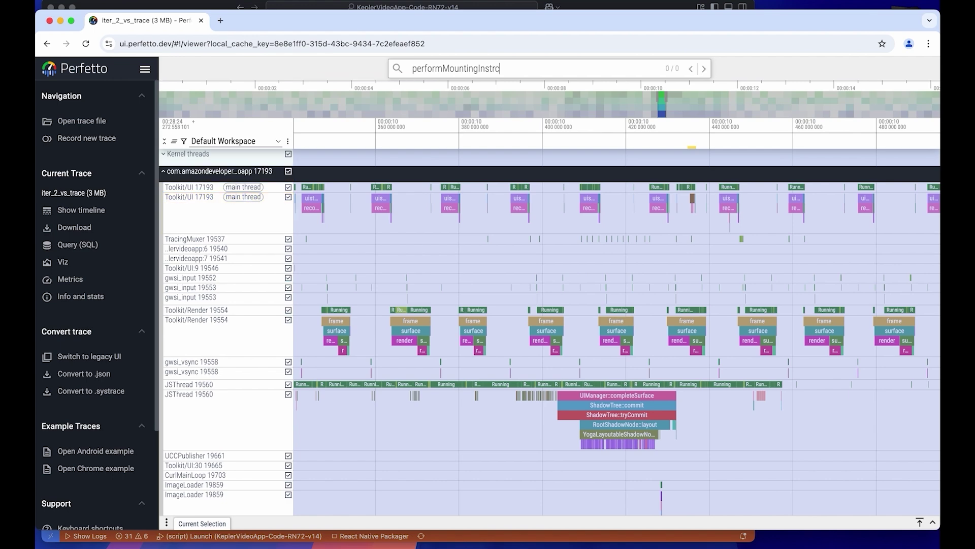
{"action": "type", "text": "ns"}
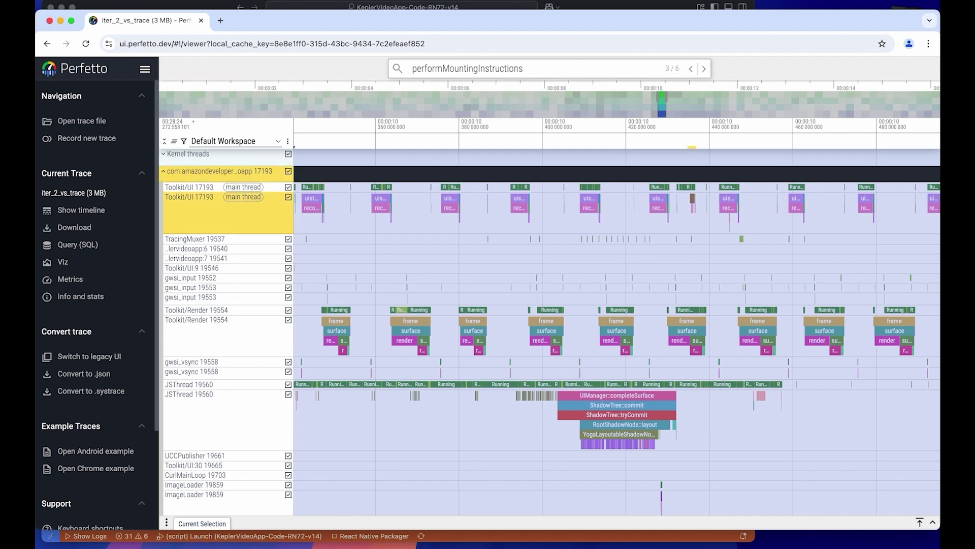
Step: Jump to a performMountingInstructions match, then clear the search box
{"action": "key", "text": "Return"}
{"action": "key", "text": "Return"}
{"action": "key", "text": "Return"}
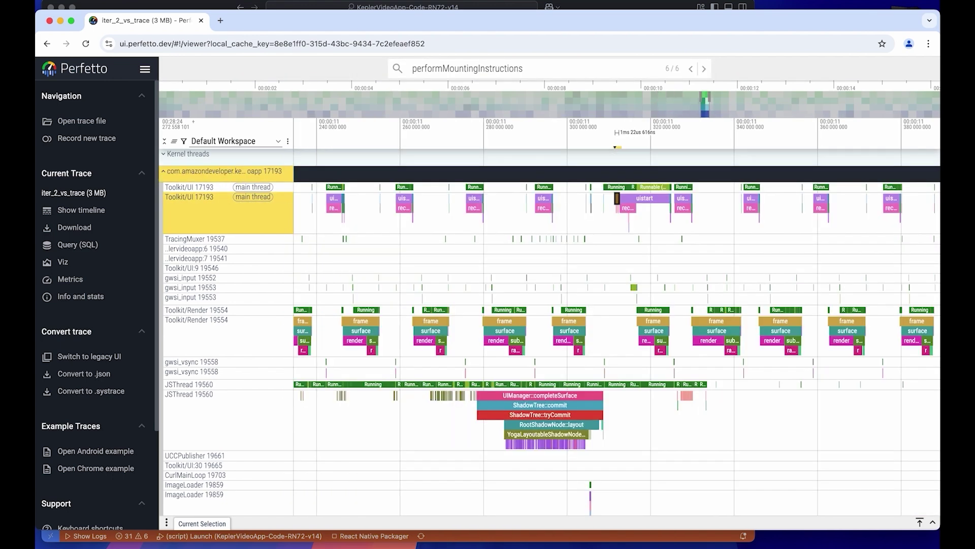
{"action": "scroll", "coordinate": [591, 259], "scroll_direction": "up", "scroll_amount": 4, "text": "ctrl"}
{"action": "scroll", "coordinate": [591, 259], "scroll_direction": "up", "scroll_amount": 4}
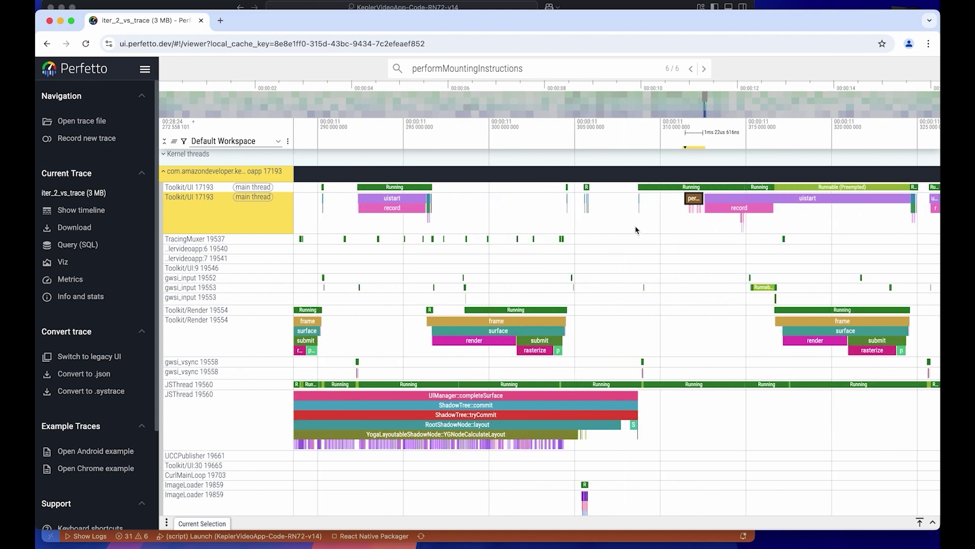
{"action": "scroll", "coordinate": [636, 228], "scroll_direction": "up", "scroll_amount": 3, "text": "ctrl"}
{"action": "scroll", "coordinate": [609, 222], "scroll_direction": "up", "scroll_amount": 3, "text": "ctrl"}
{"action": "scroll", "coordinate": [586, 214], "scroll_direction": "up", "scroll_amount": 2, "text": "ctrl"}
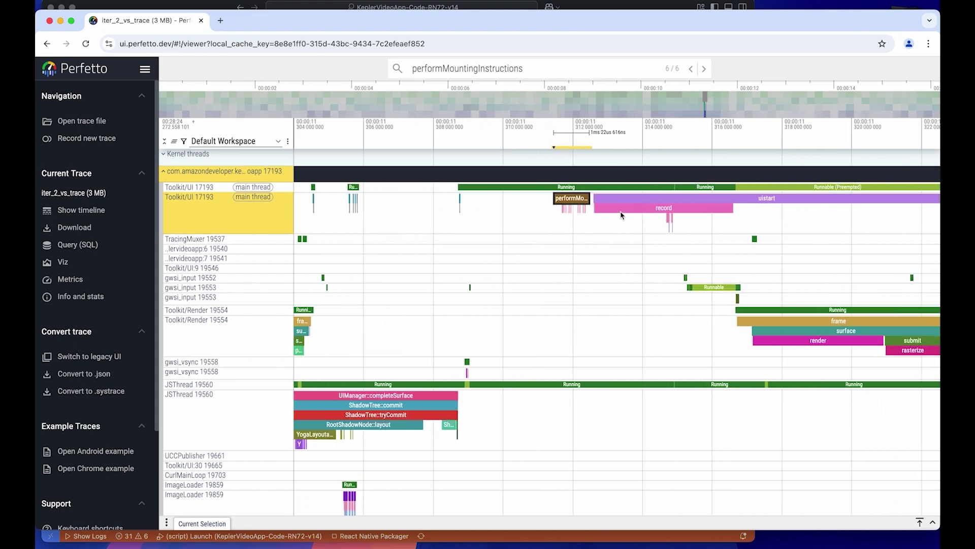
{"action": "left_click", "coordinate": [534, 69]}
{"action": "key", "text": "ctrl+a"}
{"action": "type", "text": "KeplerVideoApp"}
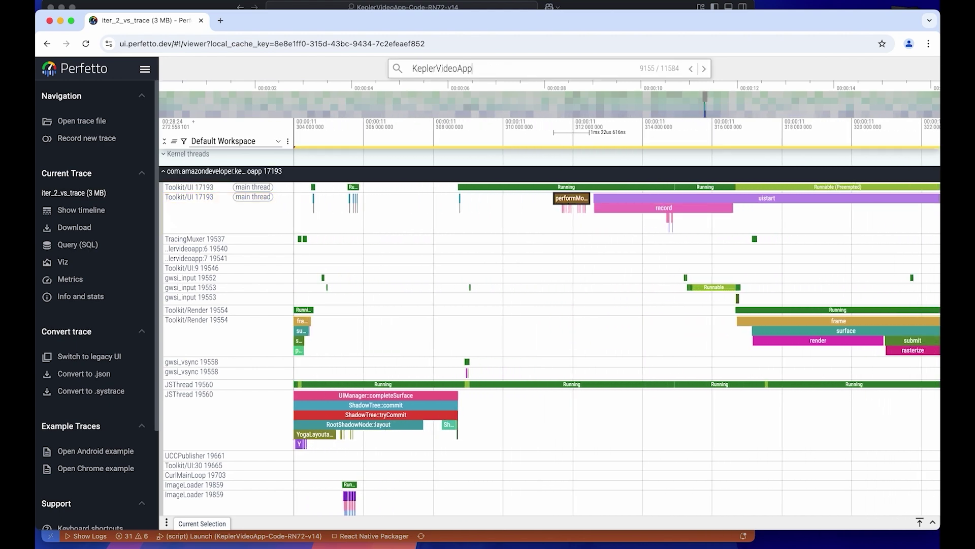
{"action": "type", "text": "::Focused"}
Step: Jump to the first KeplerVideoApp::Focused match, then zoom and pan outward with W/A/S/D
{"action": "key", "text": "Return"}
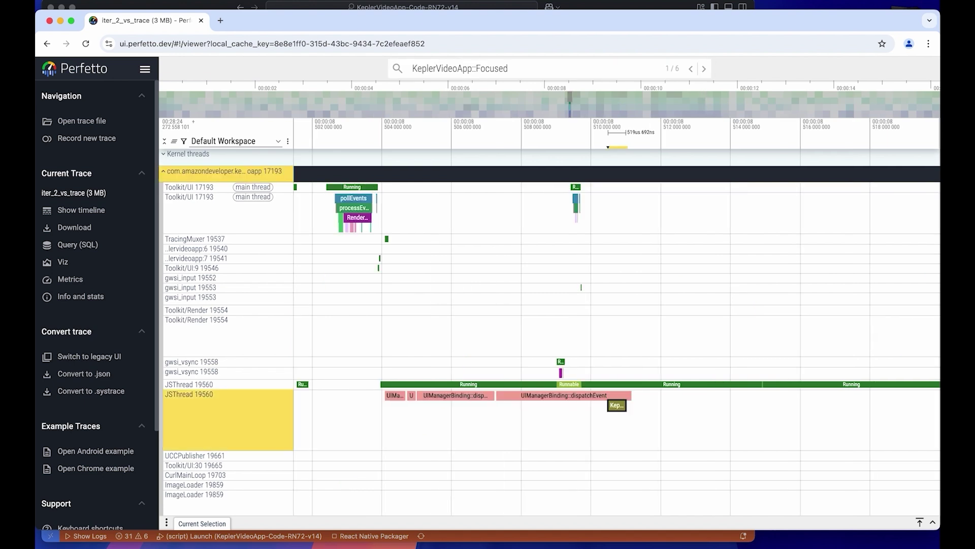
{"action": "scroll", "coordinate": [564, 319], "scroll_direction": "up", "scroll_amount": 1}
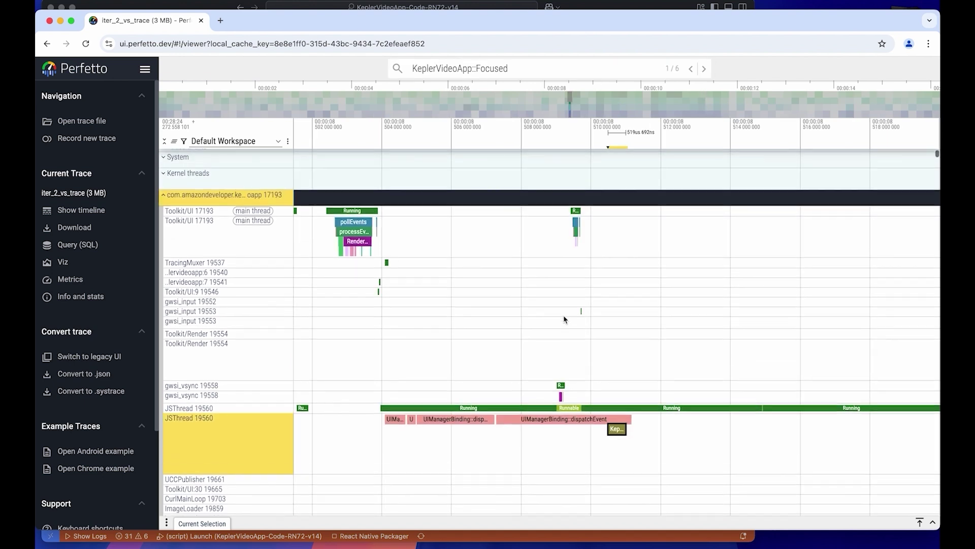
{"action": "scroll", "coordinate": [567, 365], "scroll_direction": "down", "scroll_amount": 2}
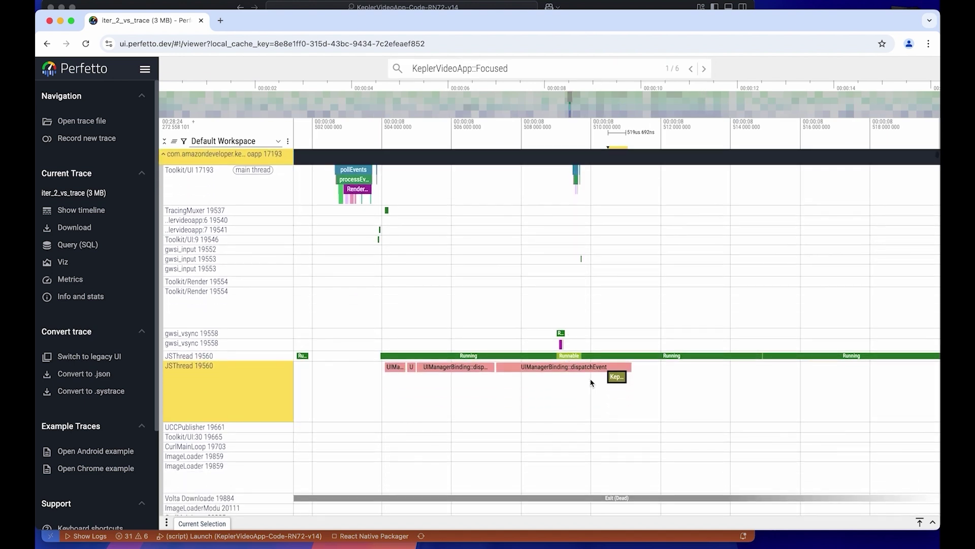
{"action": "key", "text": "w"}
{"action": "key", "text": "w"}
{"action": "key", "text": "a"}
{"action": "key", "text": "a"}
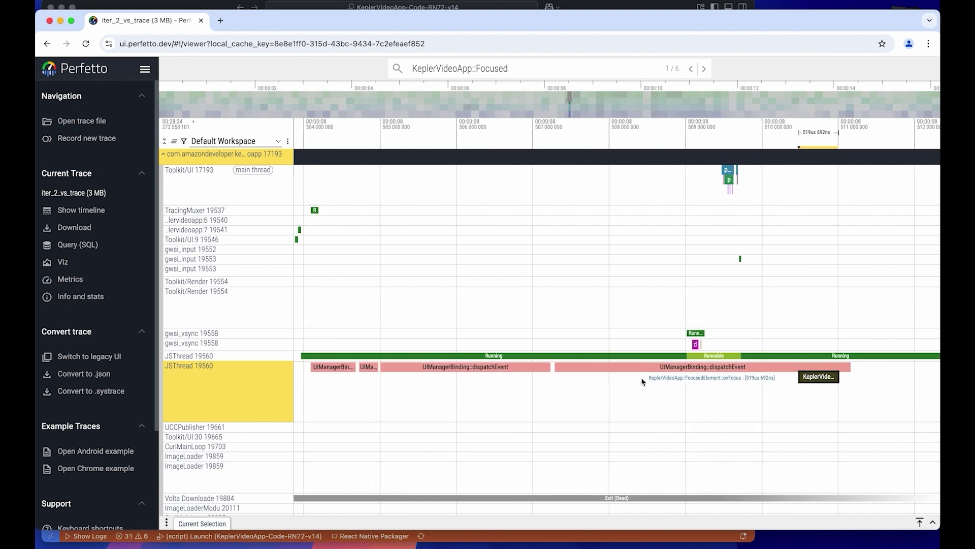
{"action": "key", "text": "s"}
{"action": "key", "text": "s"}
{"action": "key", "text": "a"}
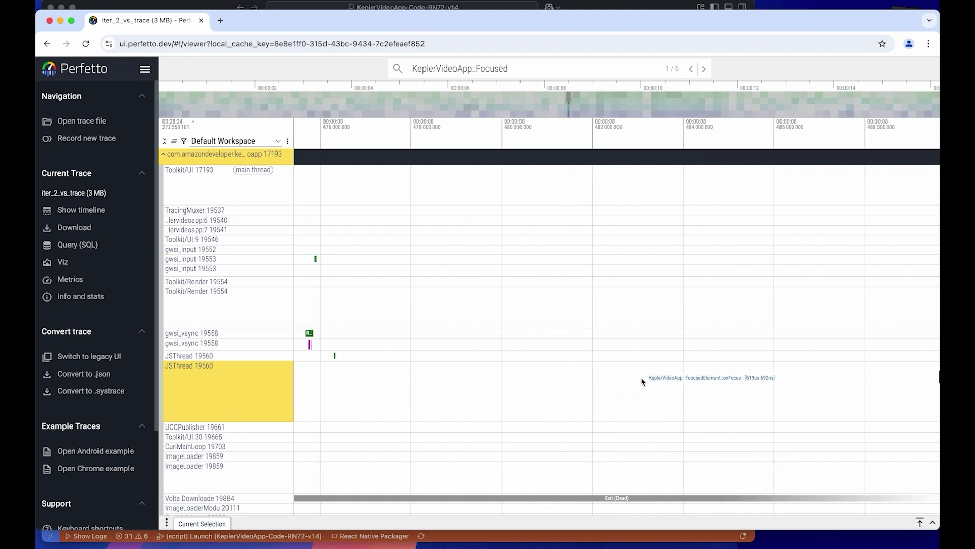
{"action": "key", "text": "s"}
{"action": "key", "text": "s"}
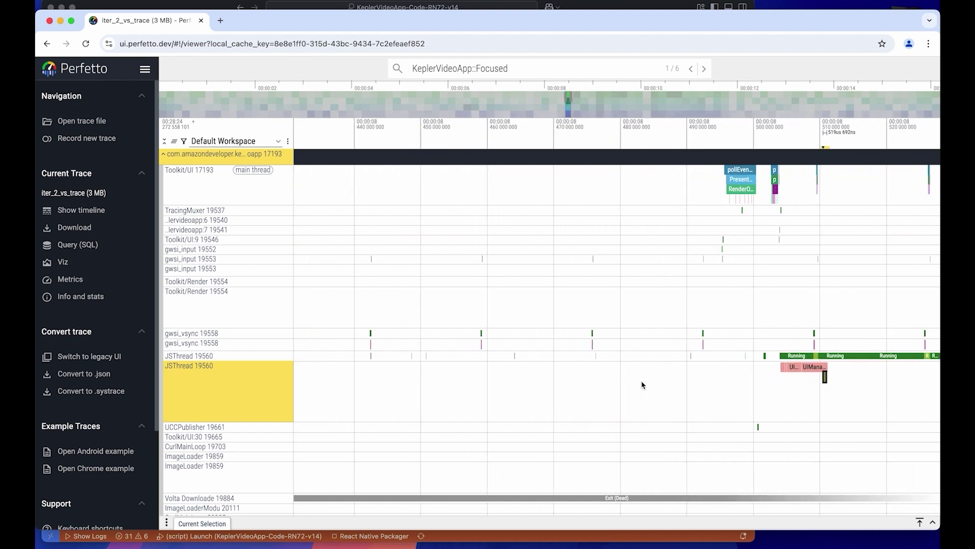
{"action": "scroll", "coordinate": [643, 385], "scroll_direction": "up", "scroll_amount": 5}
{"action": "key", "text": "a"}
{"action": "key", "text": "a"}
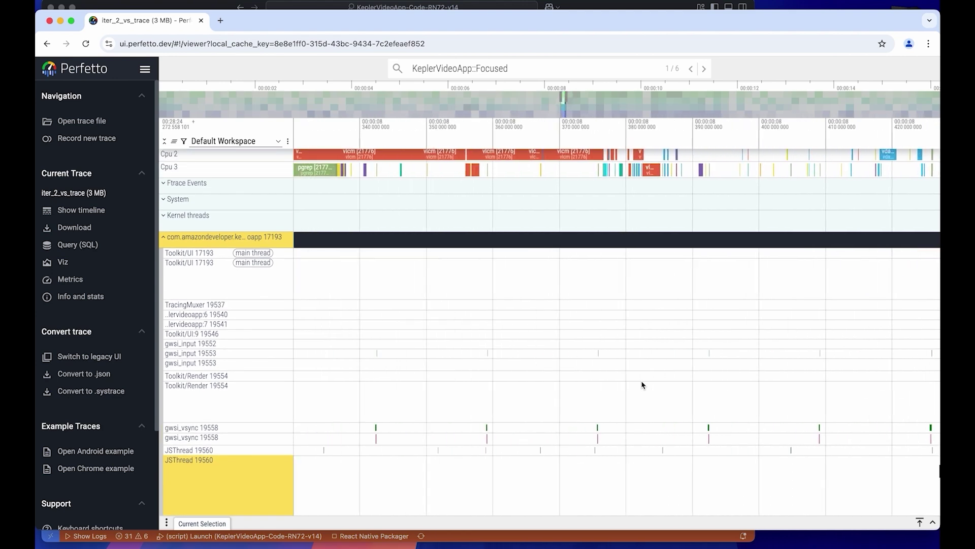
{"action": "key", "text": "s"}
{"action": "key", "text": "s"}
{"action": "key", "text": "s"}
{"action": "key", "text": "s"}
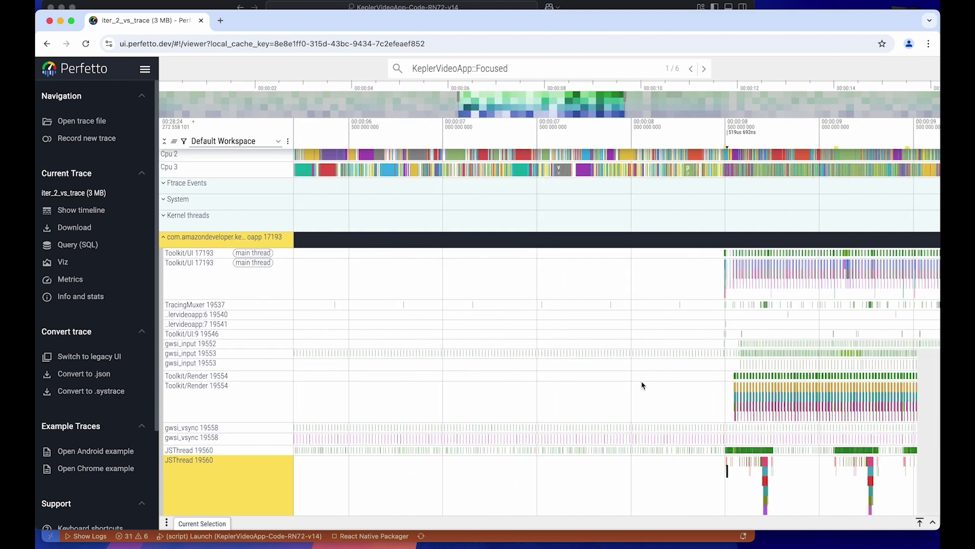
{"action": "key", "text": "d"}
{"action": "key", "text": "d"}
{"action": "key", "text": "d"}
{"action": "scroll", "coordinate": [643, 385], "scroll_direction": "down", "scroll_amount": 1}
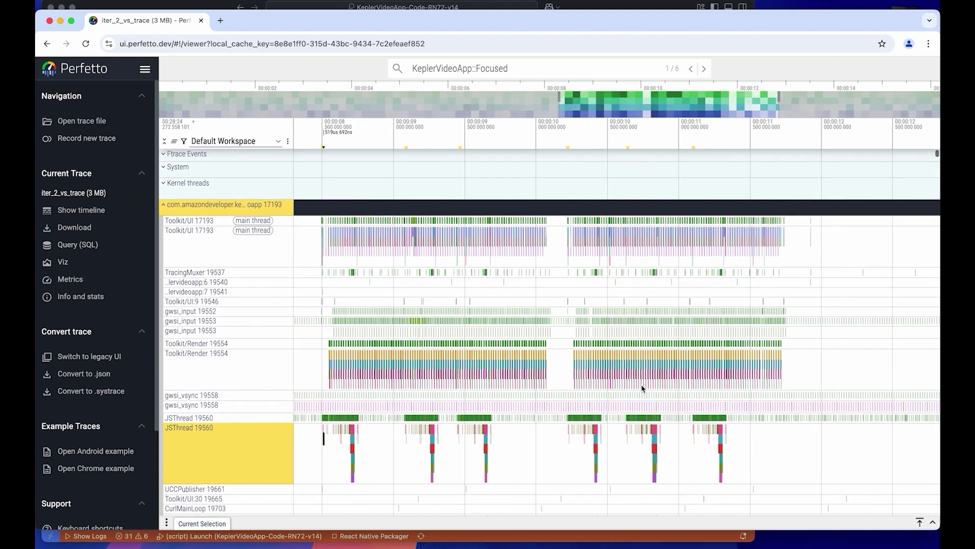